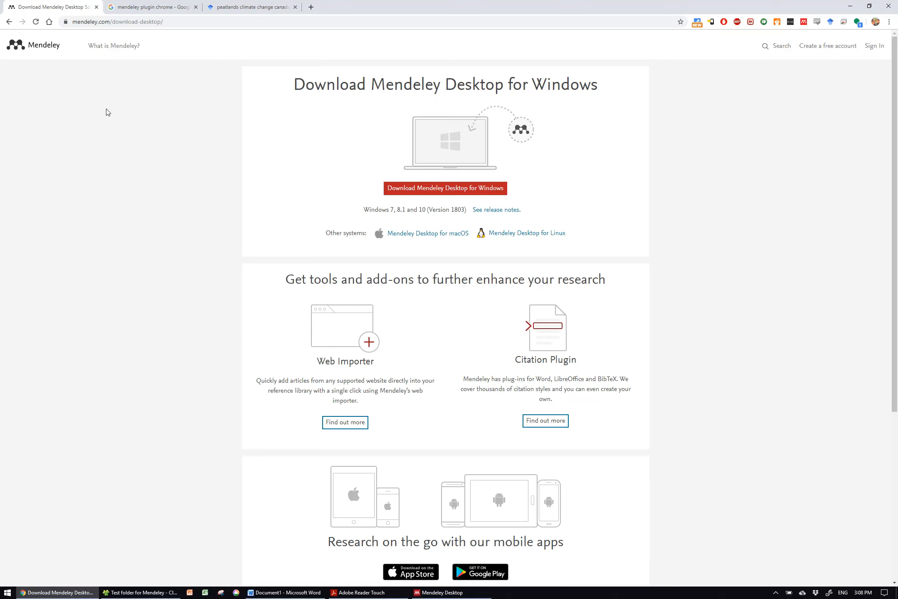
Step: Open the Mendeley Web Importer extension page in the Chrome Web Store from the Google results for the Chrome plugin
click(152, 7)
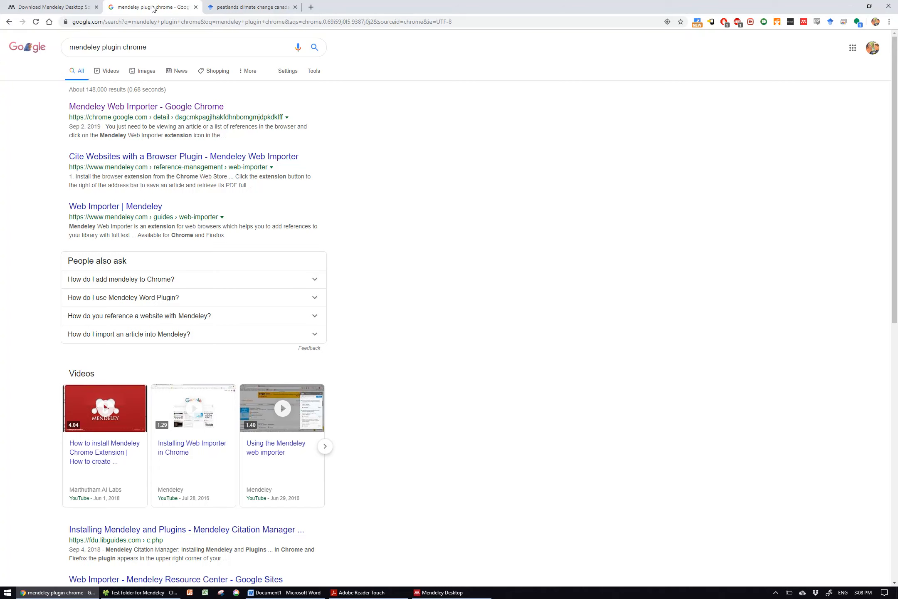
click(128, 109)
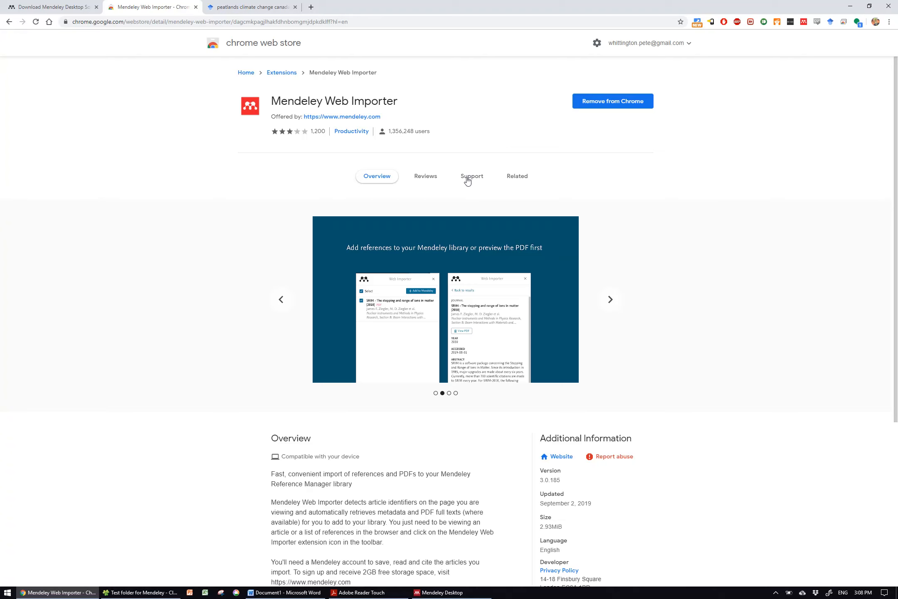
Step: Switch to Mendeley Desktop and look through the list of all documents in the library
click(441, 592)
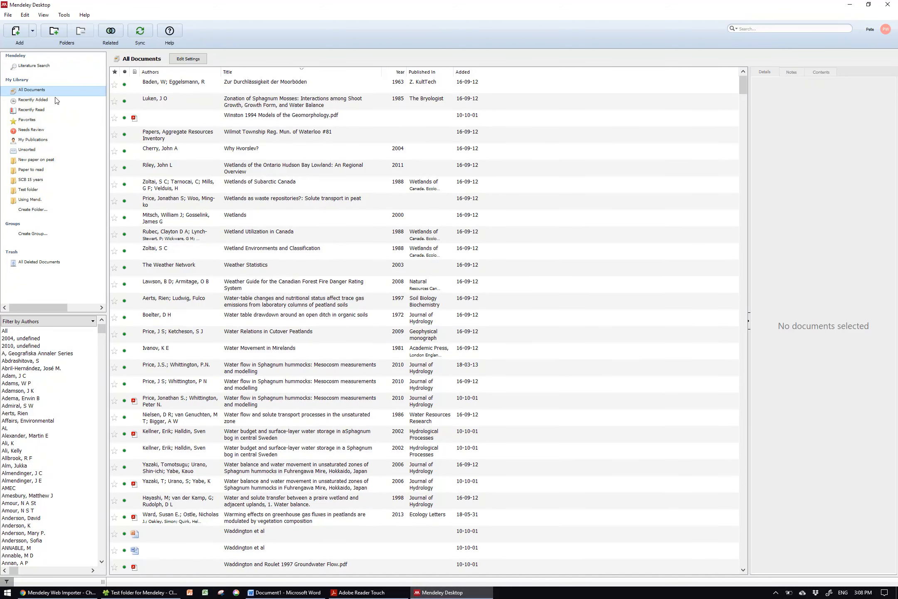
scroll(210, 167, down, 20)
scroll(210, 167, down, 20)
scroll(210, 167, down, 20)
scroll(210, 168, up, 20)
scroll(210, 170, up, 20)
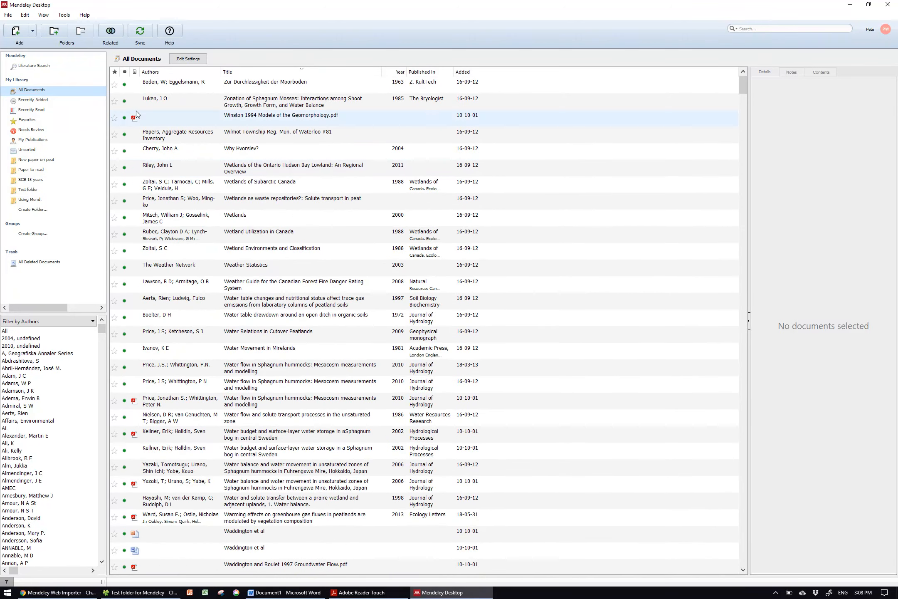
Step: Create a library folder named "Using Mendeley" and synchronize the library
click(32, 209)
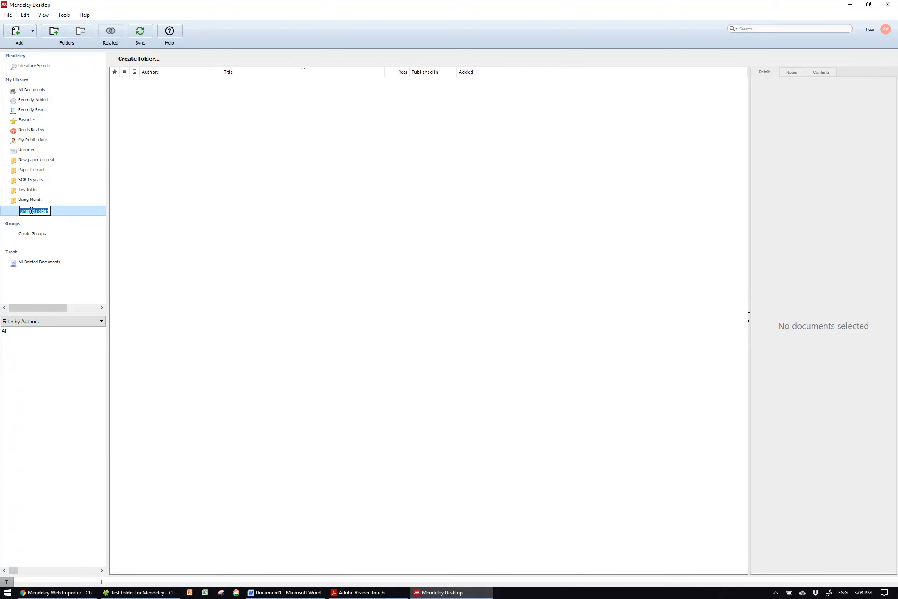
text(USing M)
key(BackSpace)
key(BackSpace)
key(BackSpace)
key(BackSpace)
key(BackSpace)
key(BackSpace)
text(sing Mendeleyt)
key(BackSpace)
key(Return)
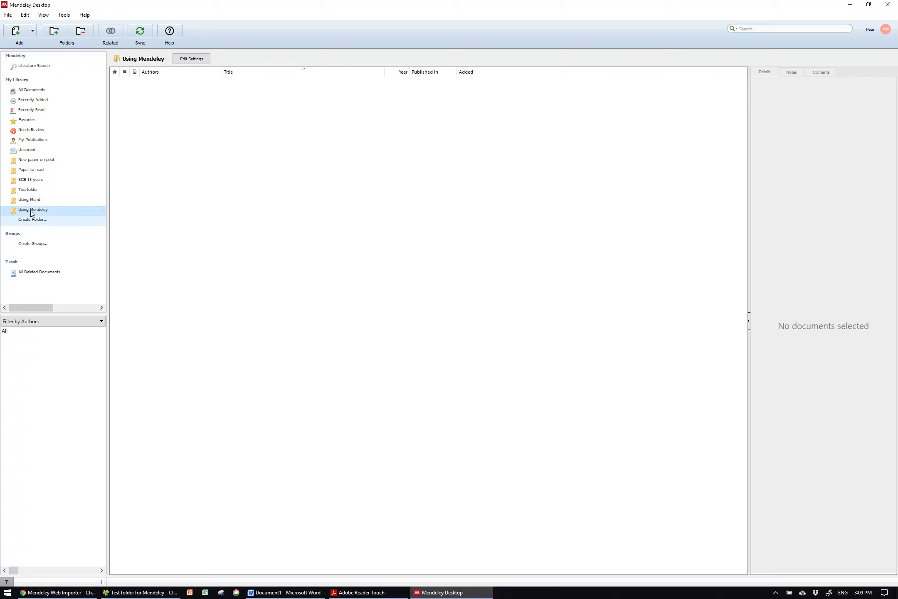
click(140, 32)
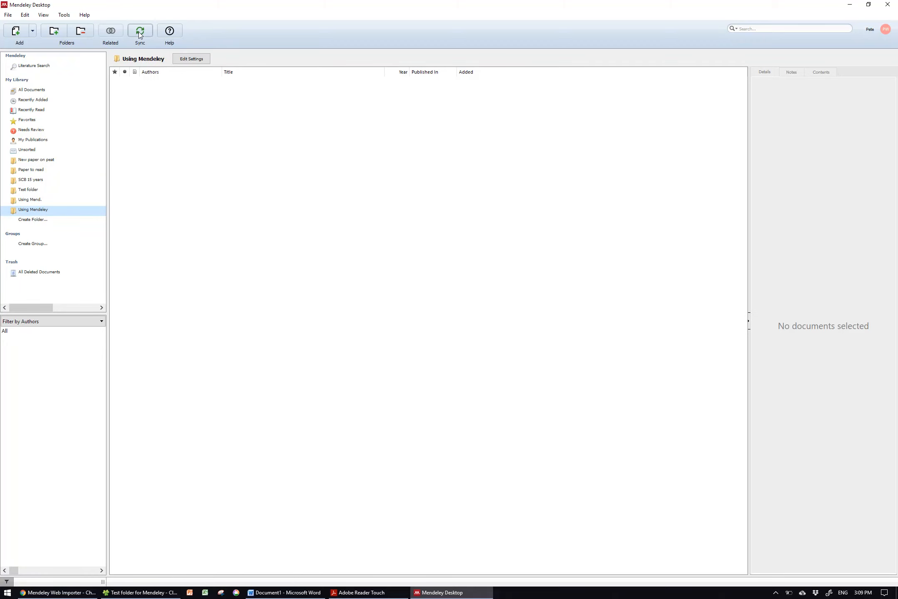
click(9, 15)
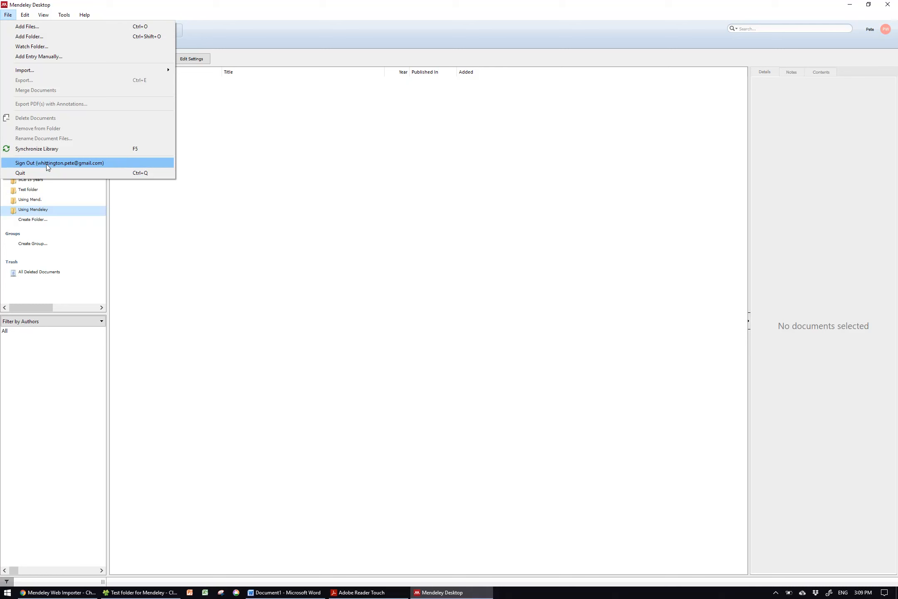
click(254, 35)
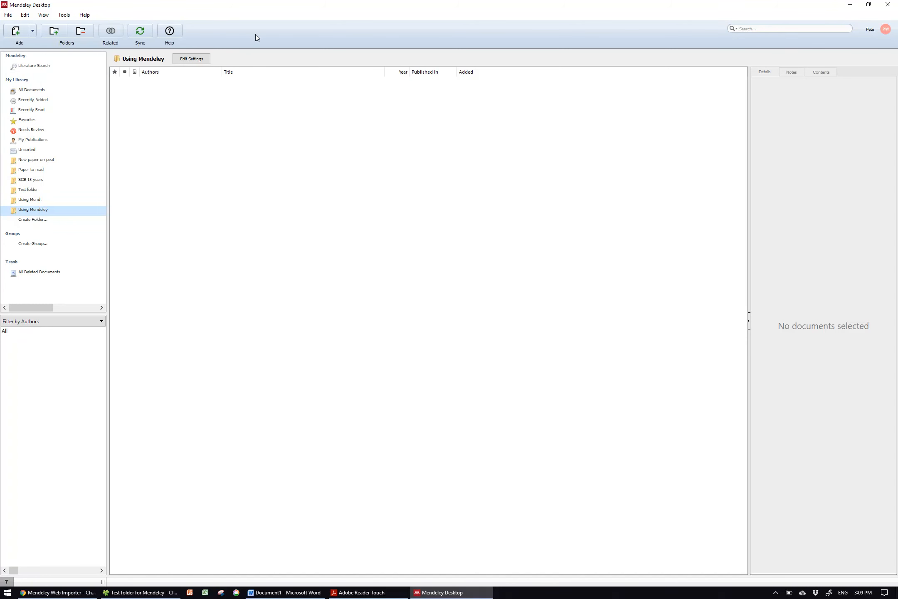
Step: Show all documents, sort them by attached file and by authors, and look through the list
click(40, 91)
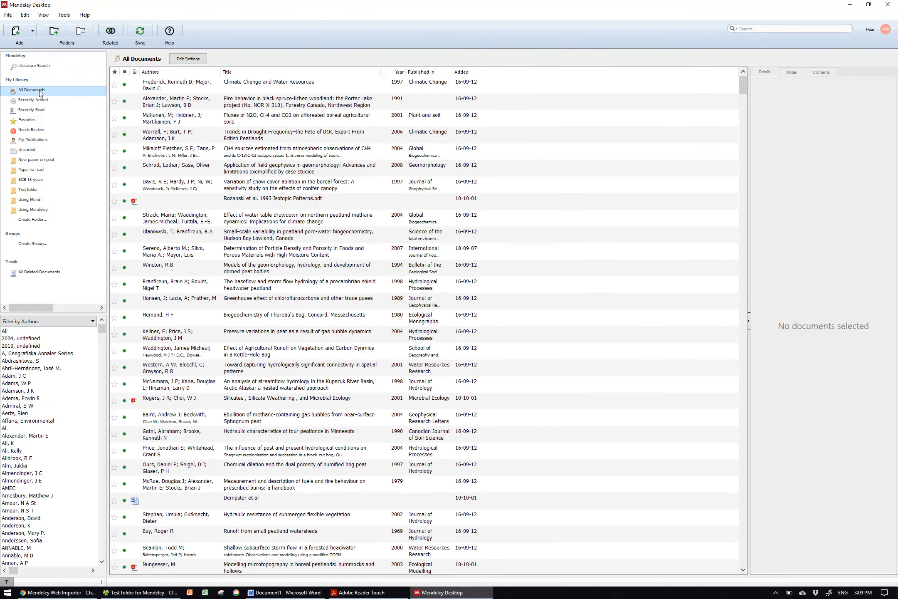
click(137, 74)
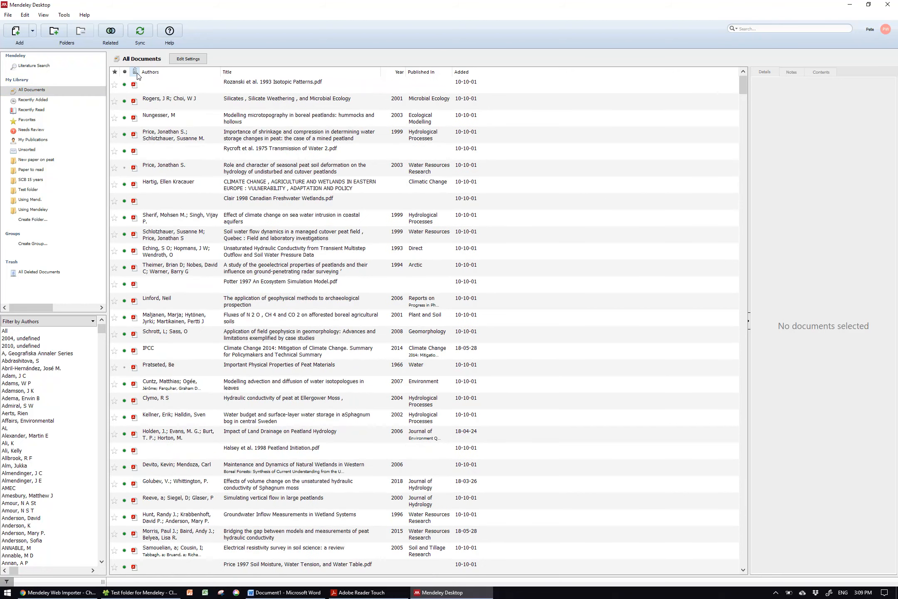
click(157, 73)
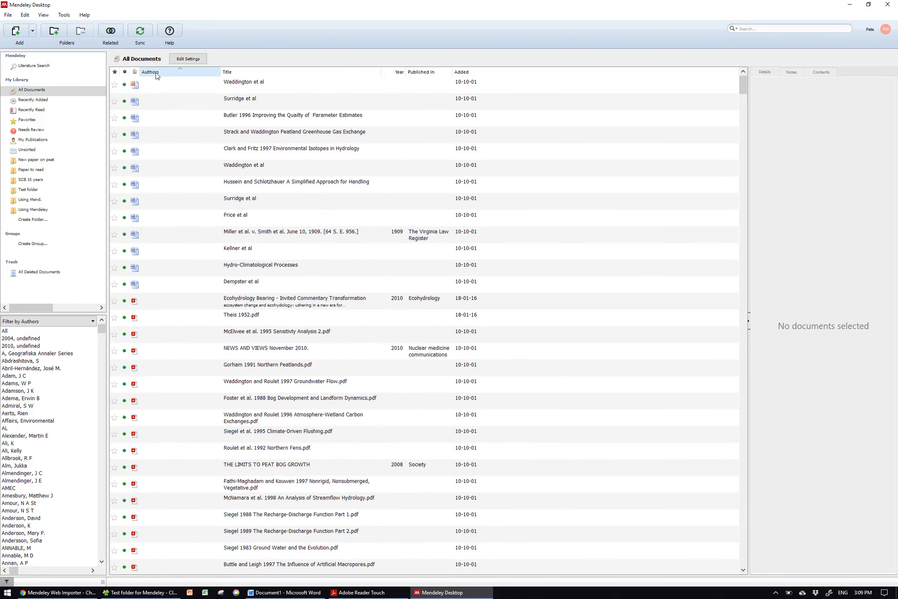
scroll(184, 148, down, 15)
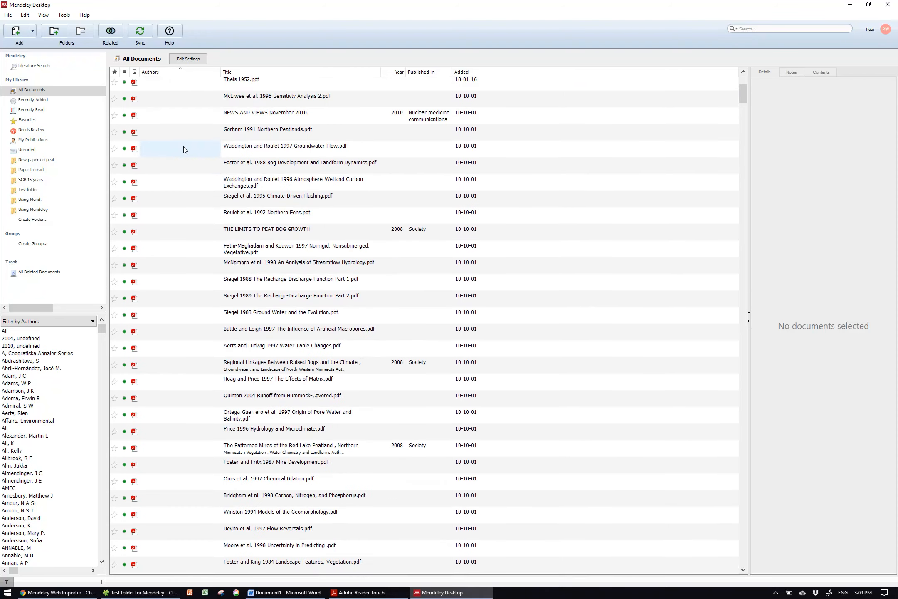
scroll(184, 149, down, 2)
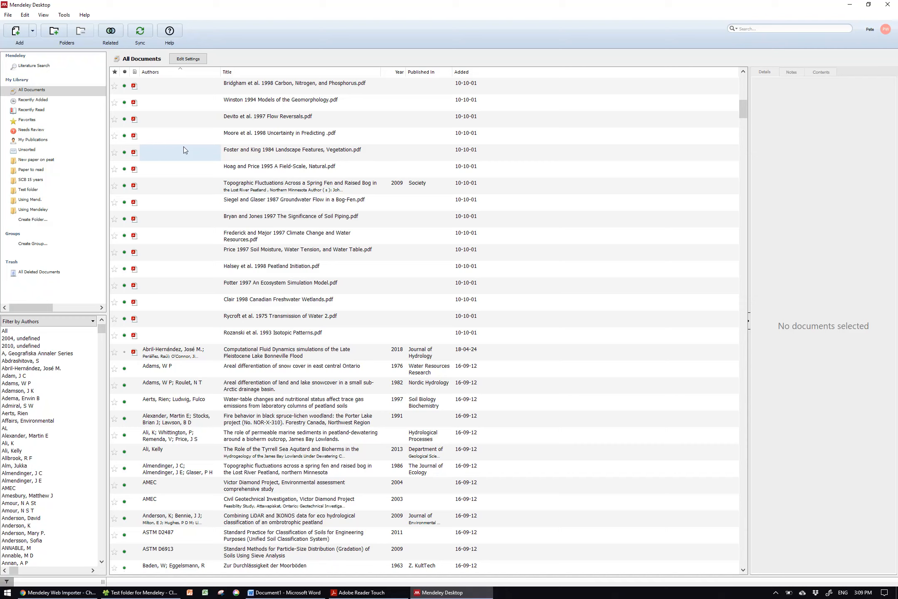
scroll(192, 140, up, 15)
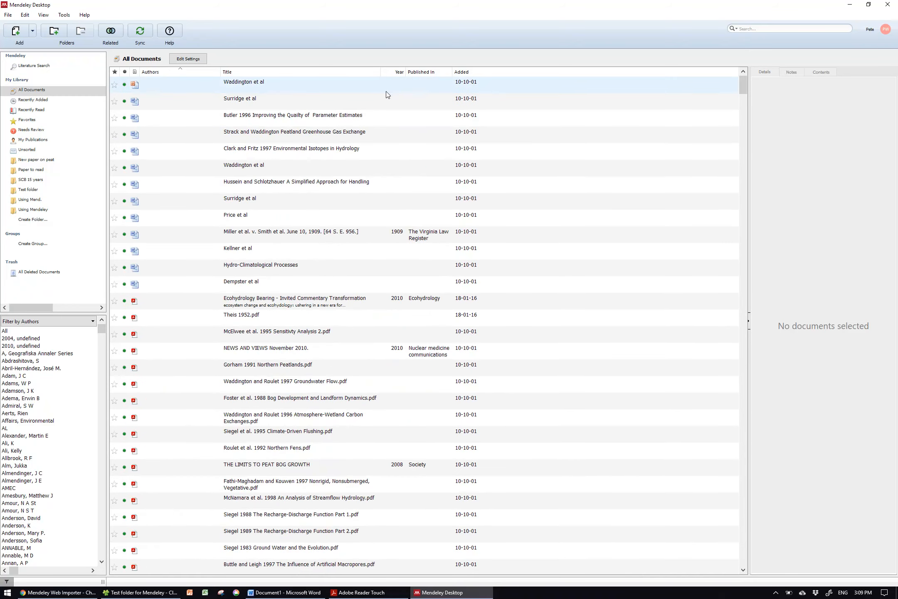
Step: Sort all documents by year with the newest first, with the attached PDFs grouped at the start
click(395, 73)
click(395, 73)
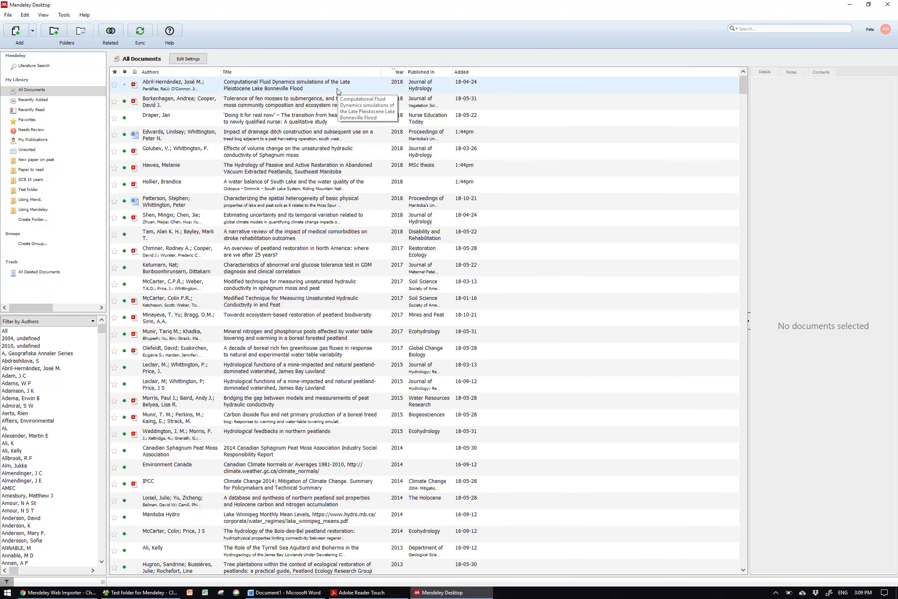
click(134, 72)
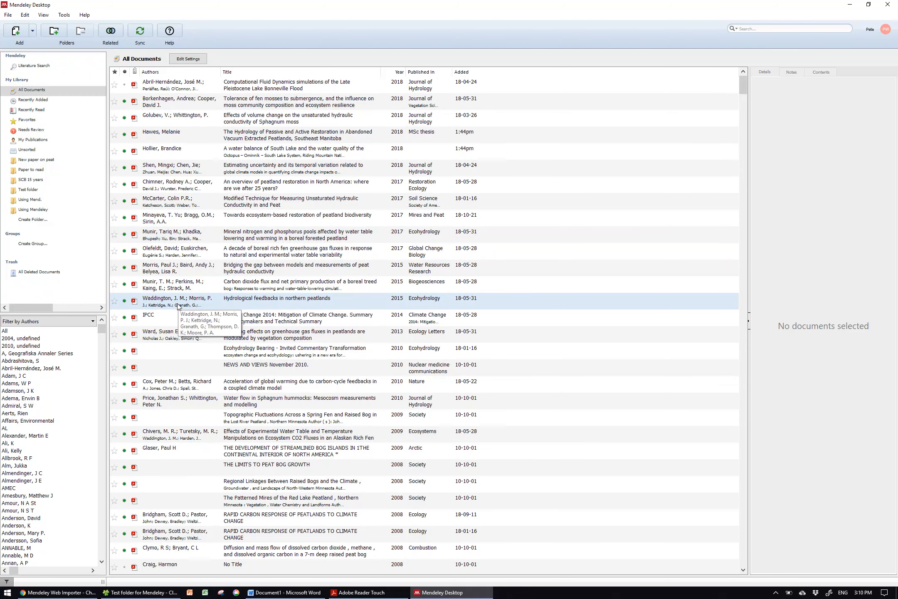
Step: Open the paper "Hydrological feedbacks in northern peatlands" and view the full author list in its details
double_click(178, 305)
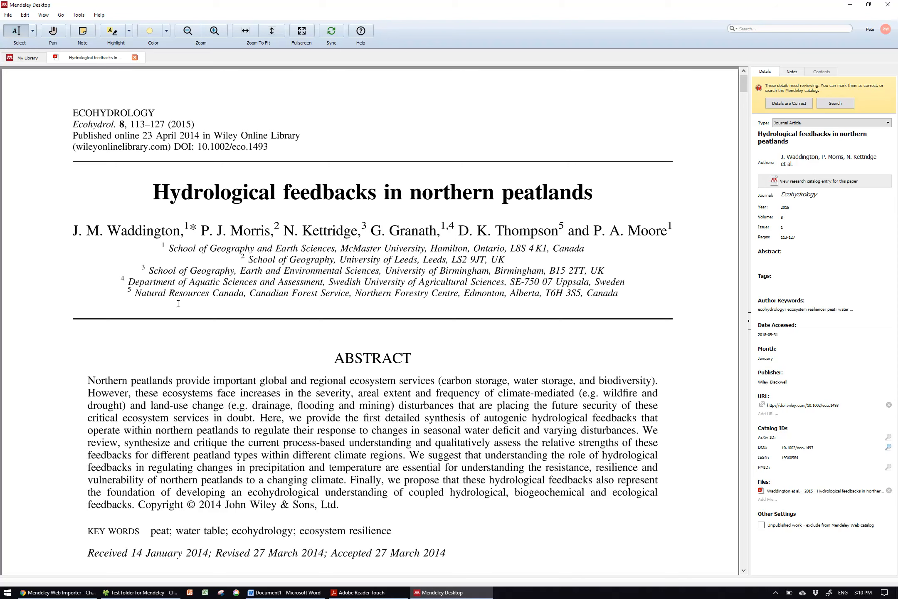
scroll(296, 217, down, 2)
scroll(295, 216, up, 2)
click(880, 160)
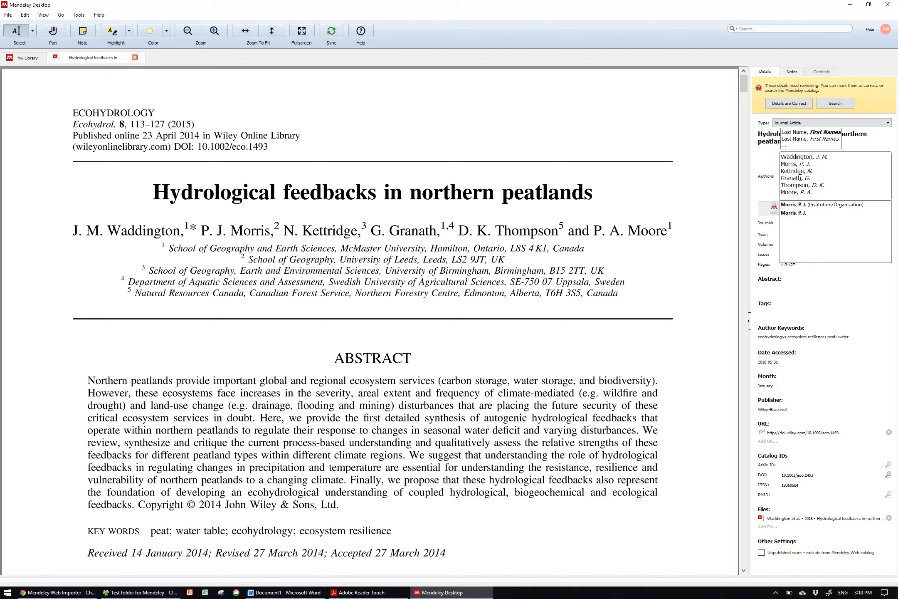
click(676, 232)
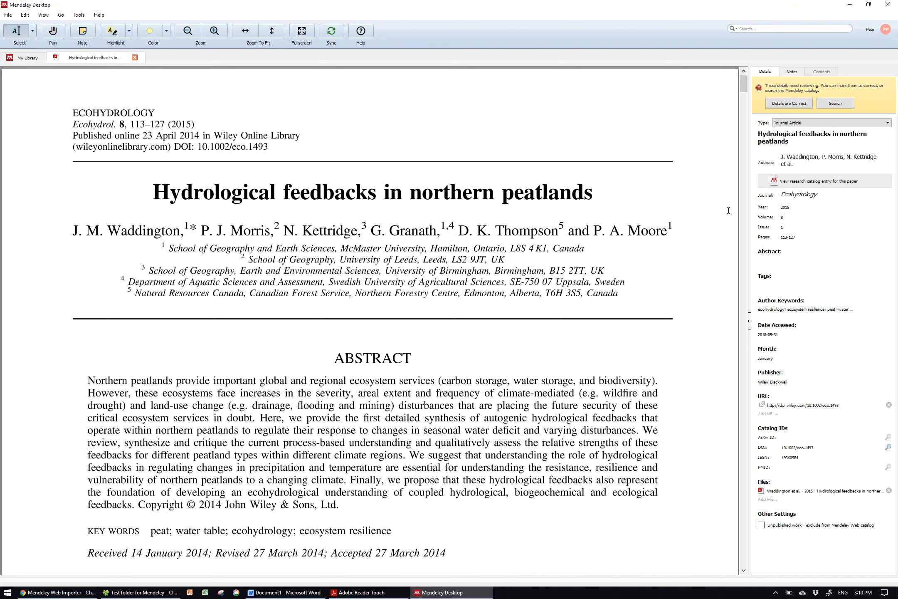
Step: Set the paper's year to 2016 in its details and close the paper
click(801, 205)
text(6)
click(691, 202)
click(135, 57)
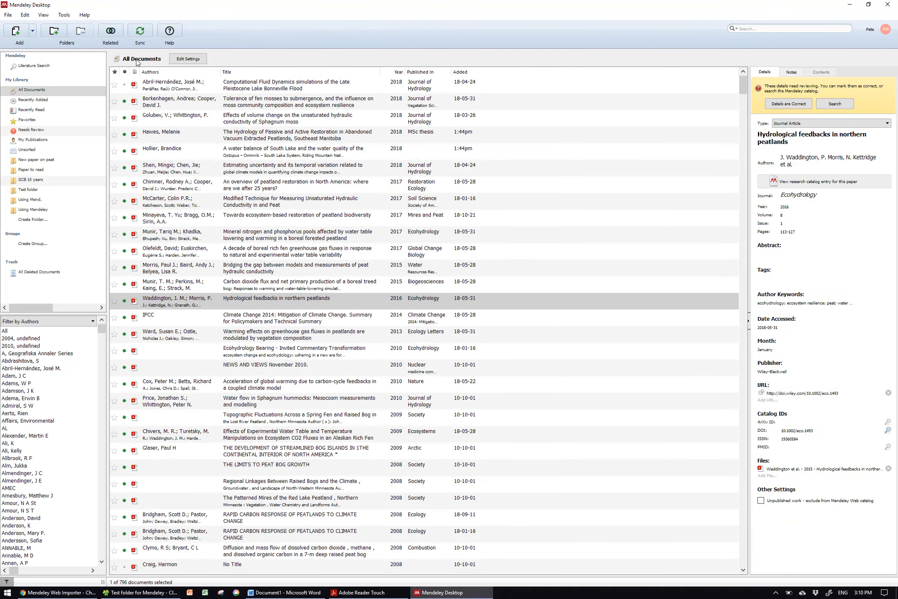
Step: Reopen "Hydrological feedbacks in northern peatlands", set its year to 2015 to match the printed citation, and close it
click(331, 303)
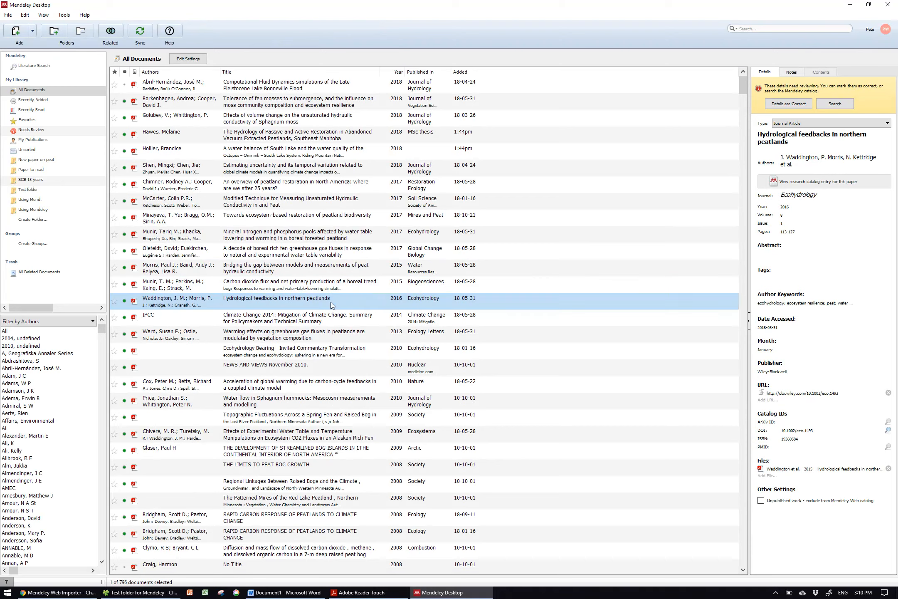
double_click(358, 300)
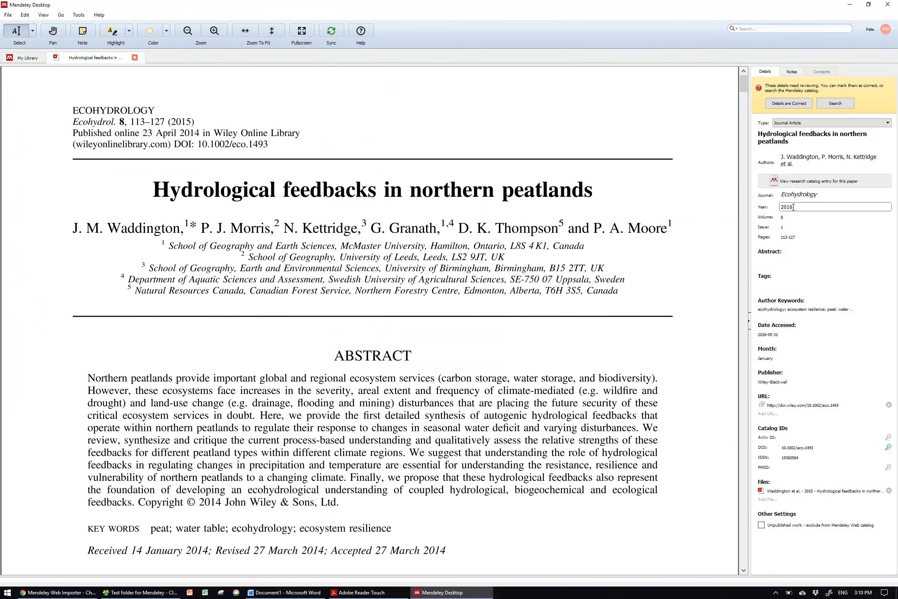
key(BackSpace)
drag(171, 122, 191, 122)
click(263, 232)
click(134, 57)
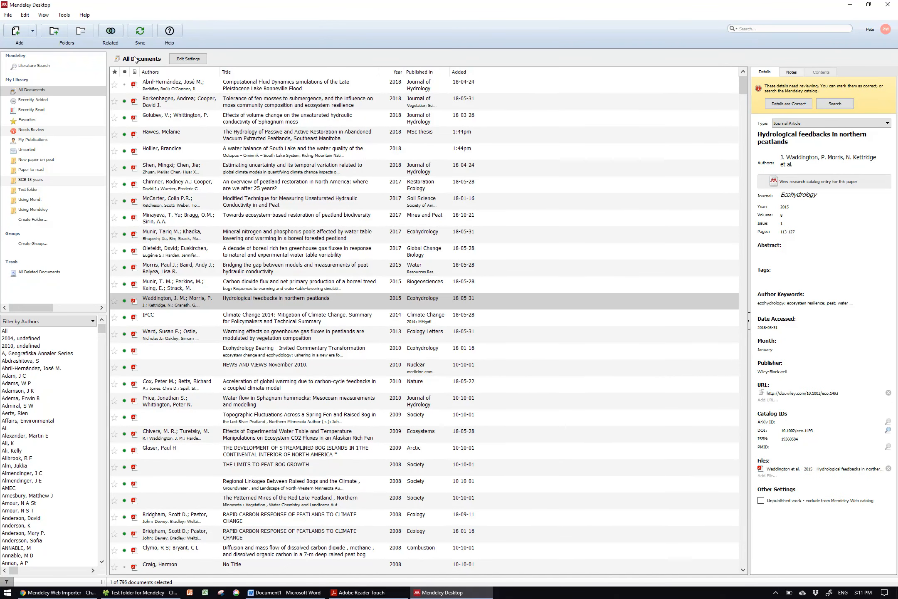
Step: View the manual entry form for a new document and its document types, choose Journal Article, and discard the entry
click(33, 33)
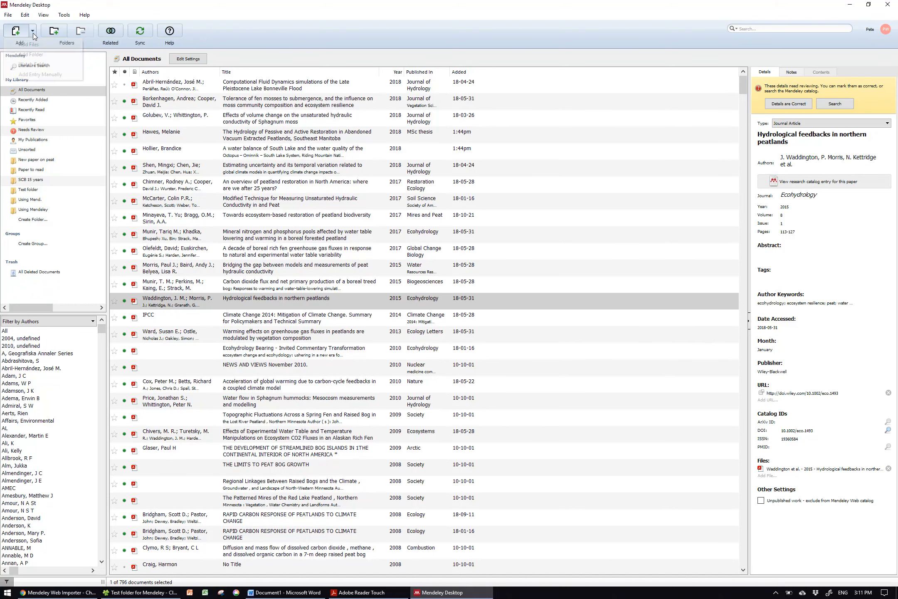
click(33, 75)
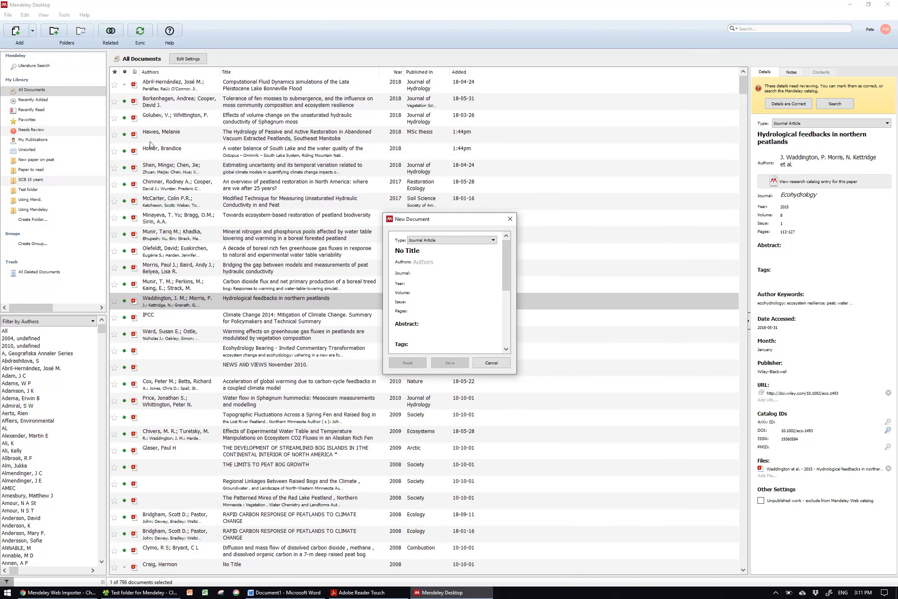
click(493, 241)
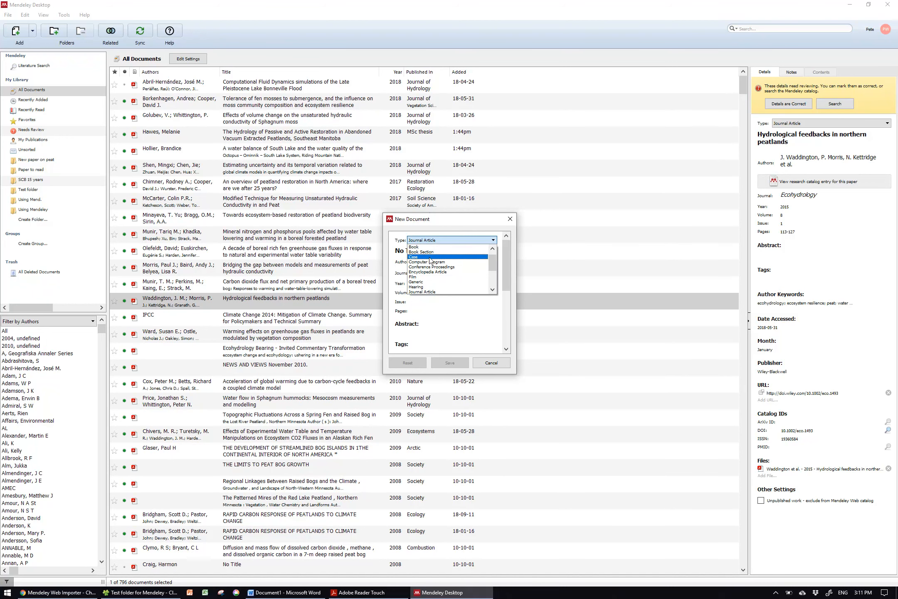
click(432, 292)
click(490, 362)
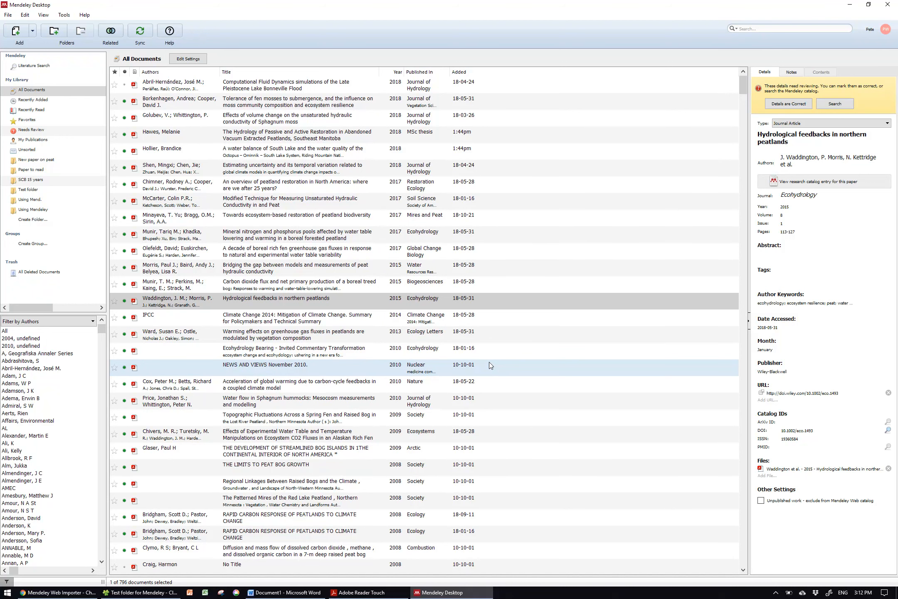
Step: Add the file gcb.14574.pdf from the "Test folder for Mendeley" folder to the library
click(17, 33)
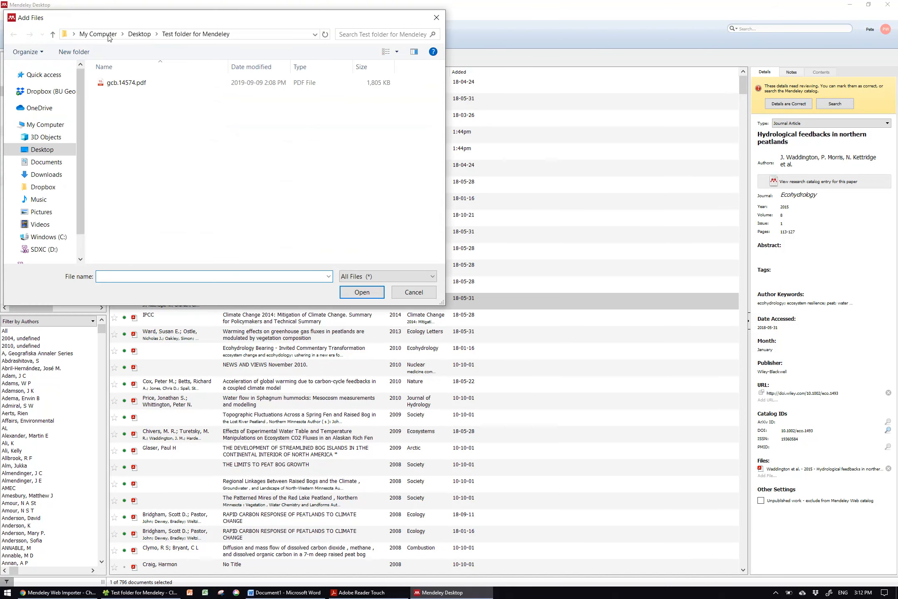
click(114, 85)
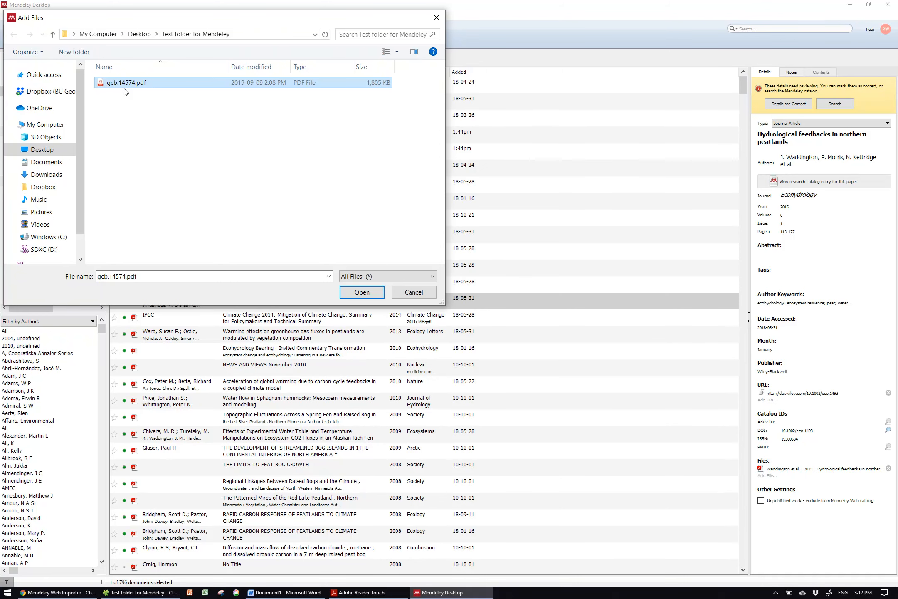
click(135, 85)
click(353, 295)
click(353, 294)
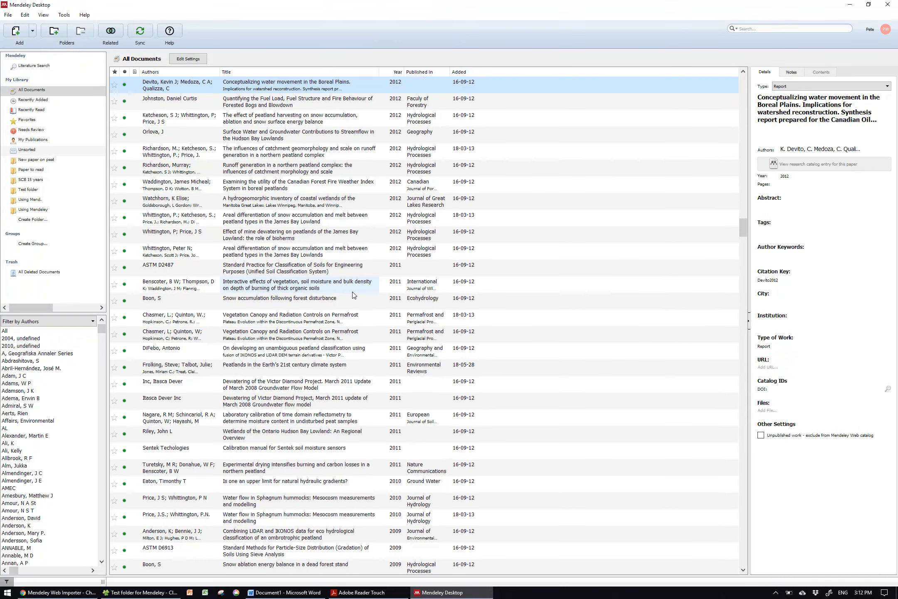
Step: Add gcb.14574.pdf to the "Using Mendeley" folder and open the added paper
click(37, 207)
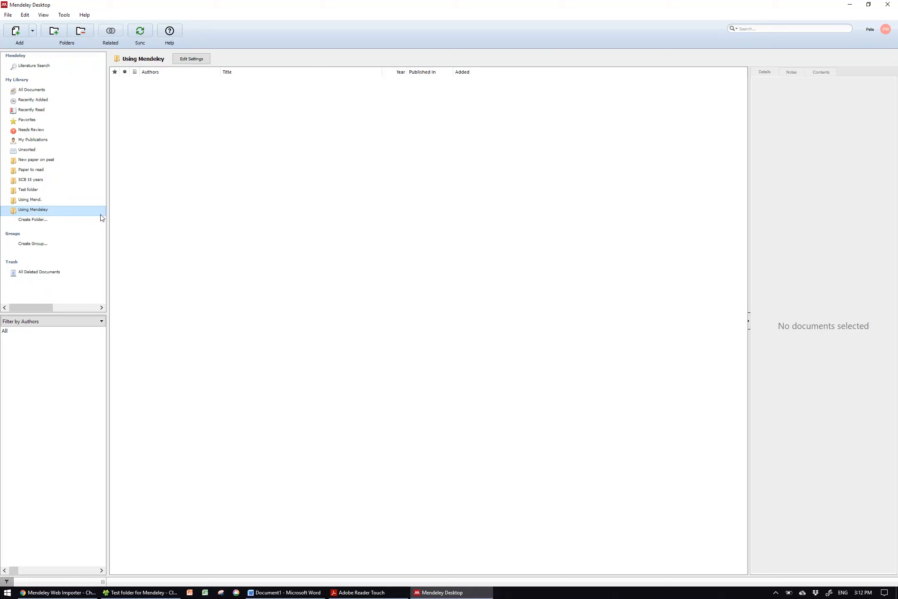
click(16, 31)
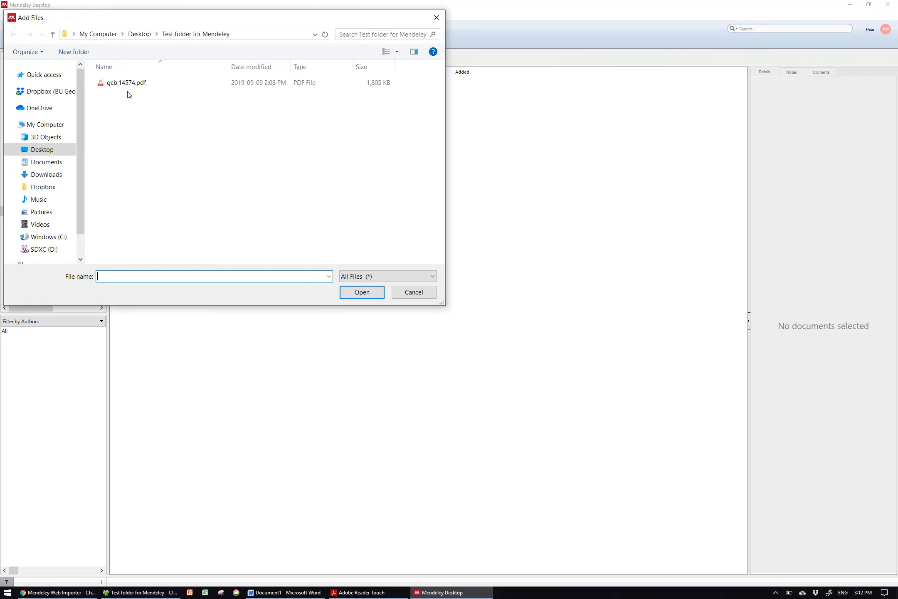
click(120, 84)
click(350, 291)
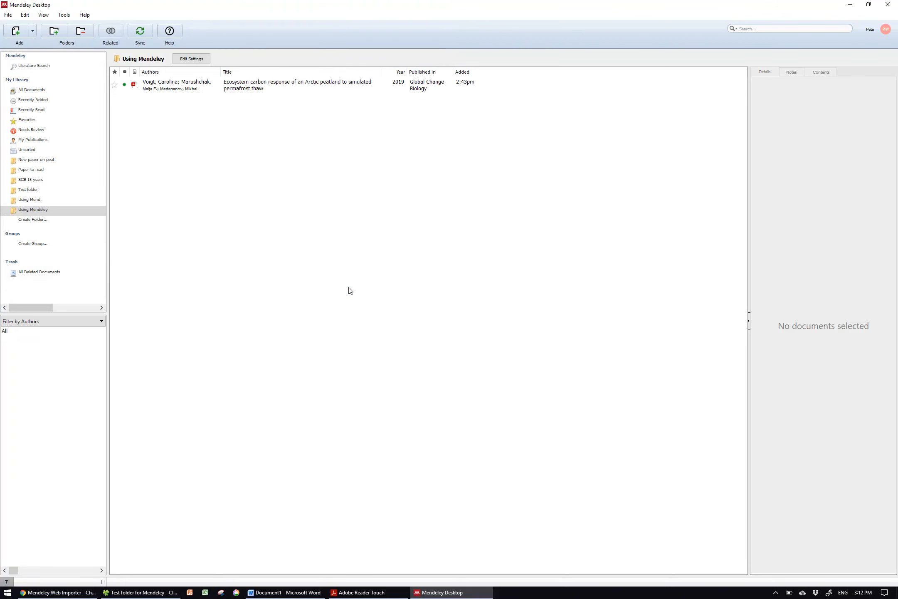
double_click(164, 83)
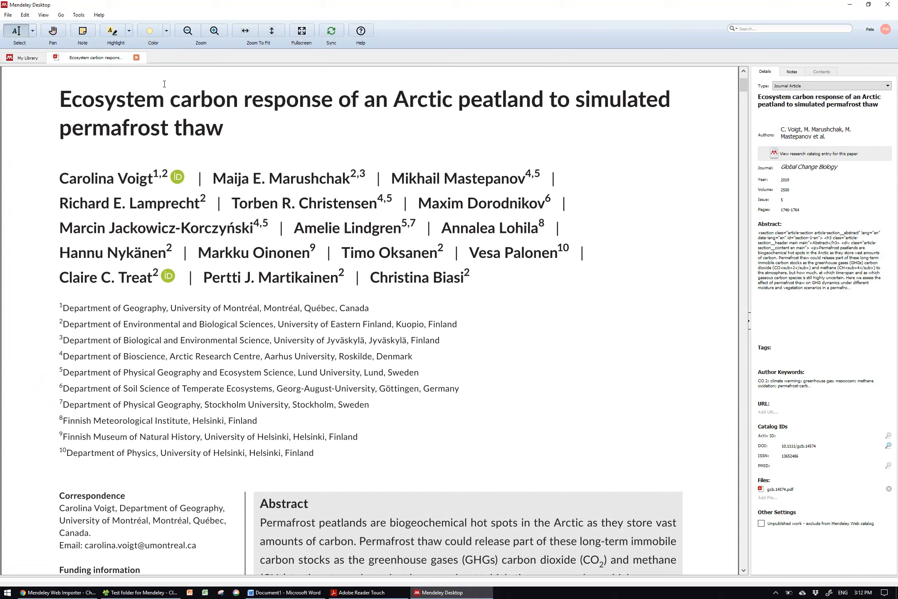
Step: Review the paper's full author list and set its volume to 25
click(867, 133)
scroll(867, 134, down, 4)
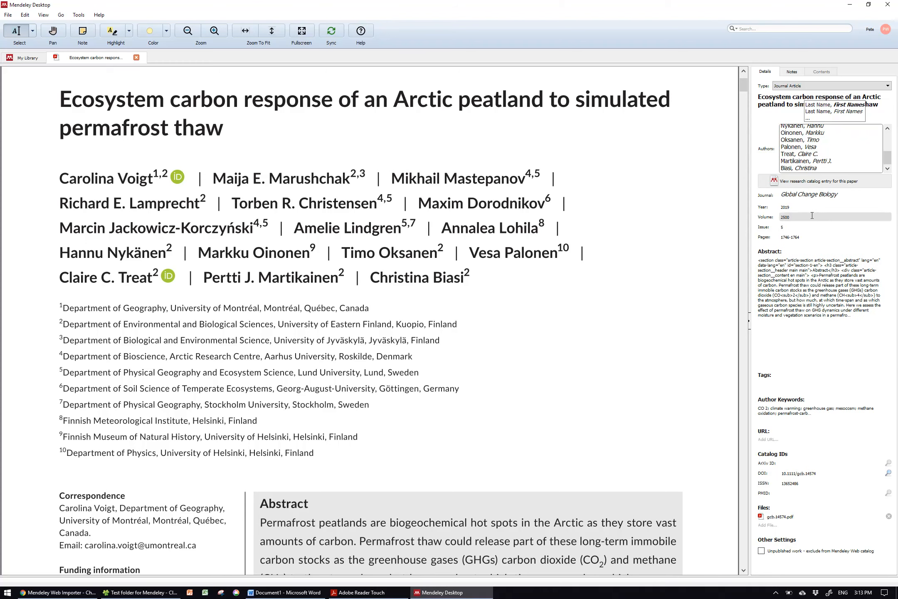
click(811, 215)
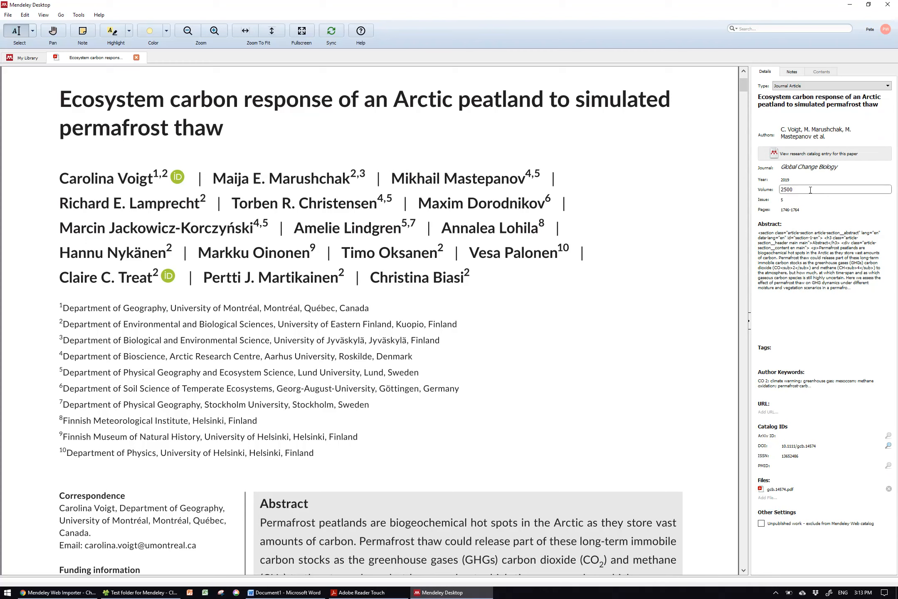
key(BackSpace)
key(BackSpace)
key(Return)
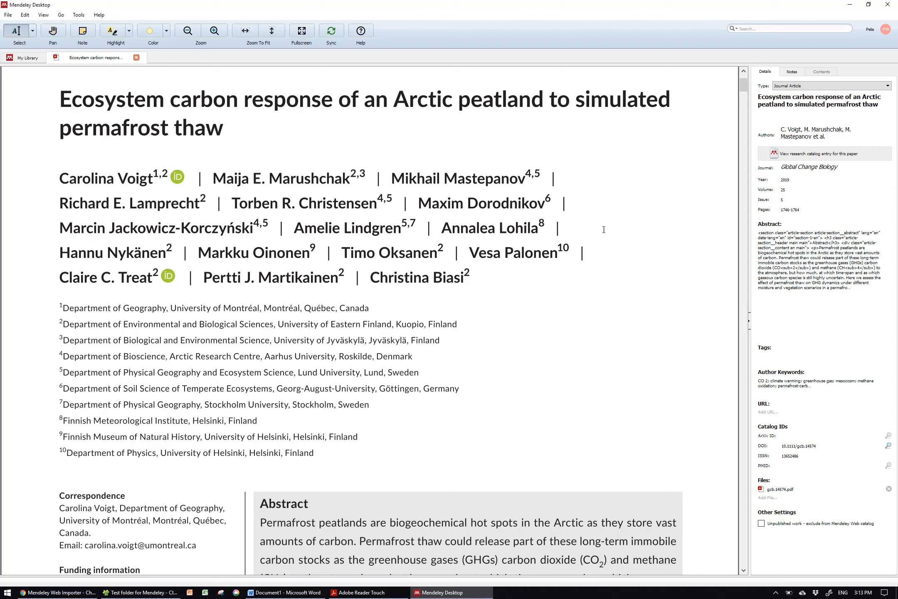
Step: Check the volume against the citation printed at the foot of the paper's first page, and close the paper
scroll(442, 258, down, 3)
scroll(442, 257, down, 8)
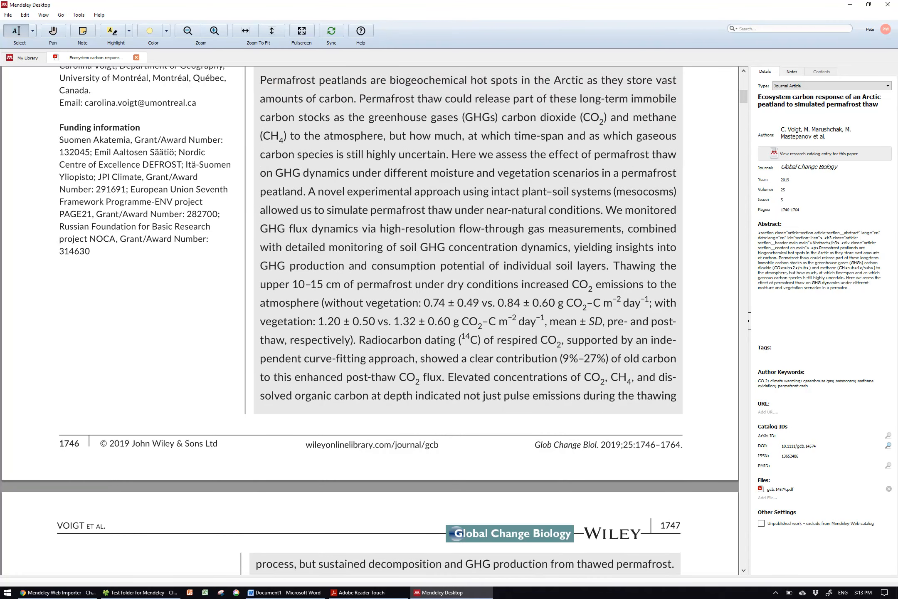
scroll(482, 375, up, 12)
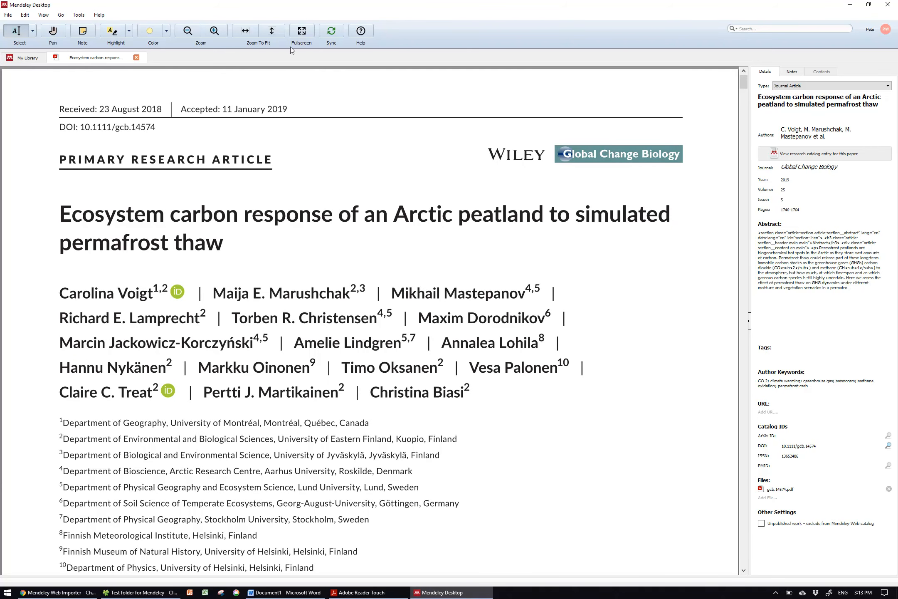
click(137, 57)
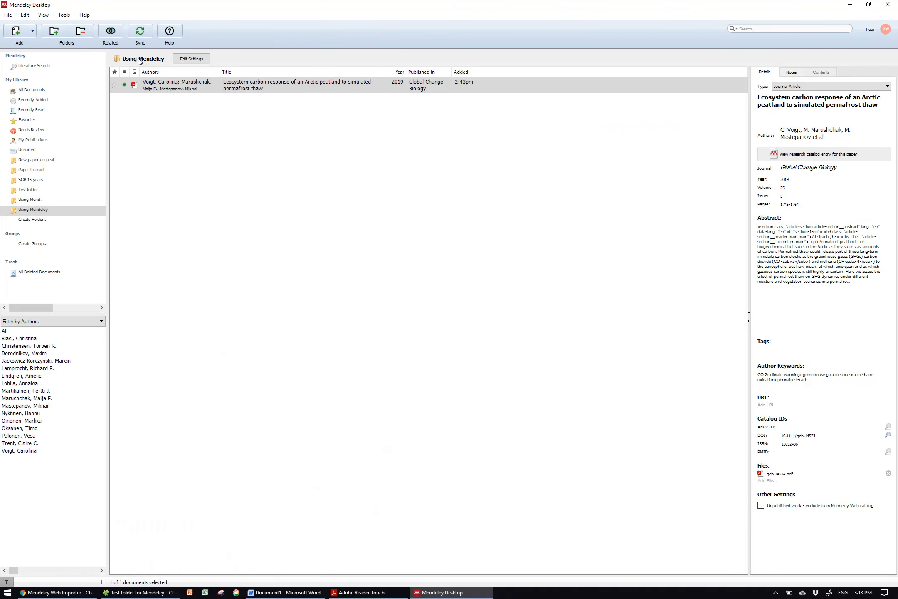
Step: Switch to Chrome, open "Petroleum exploration increases methane emissions from northern peatlands" from the Google Scholar results, and start Mendeley Web Importer on it
click(62, 594)
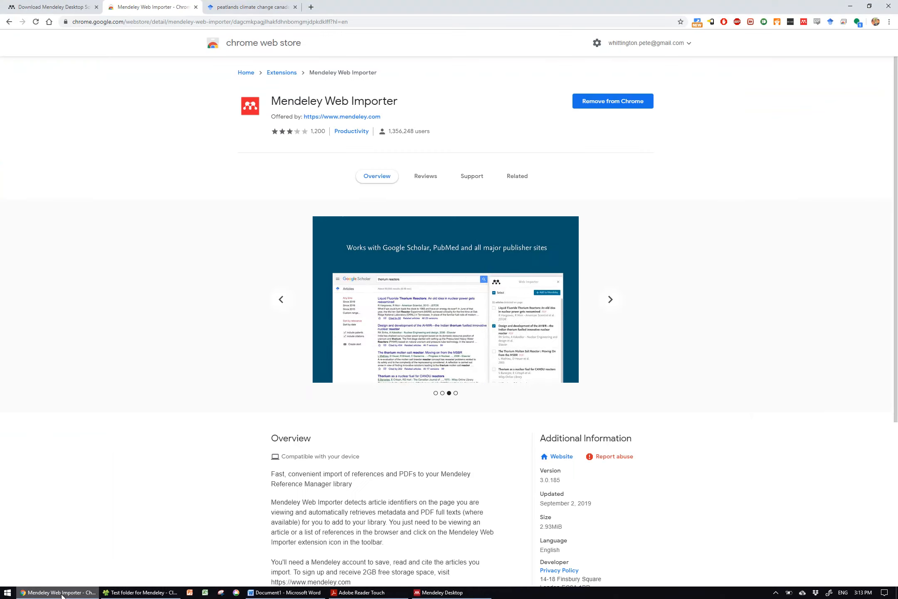
click(245, 7)
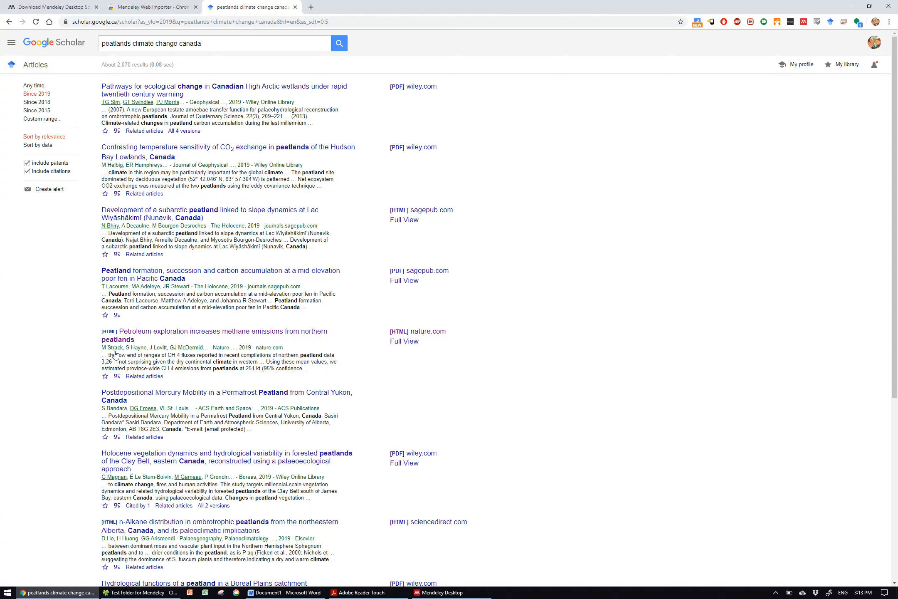
click(152, 335)
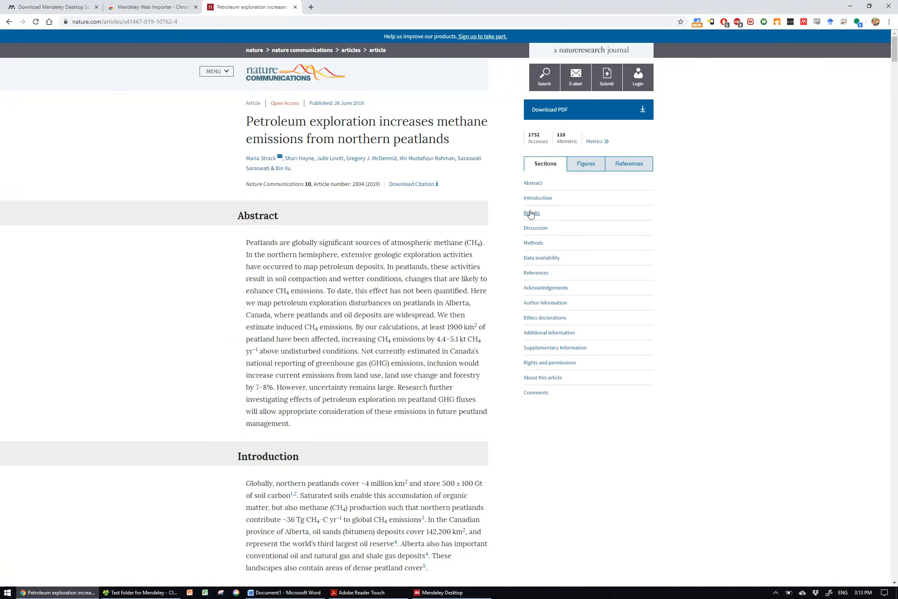
click(805, 21)
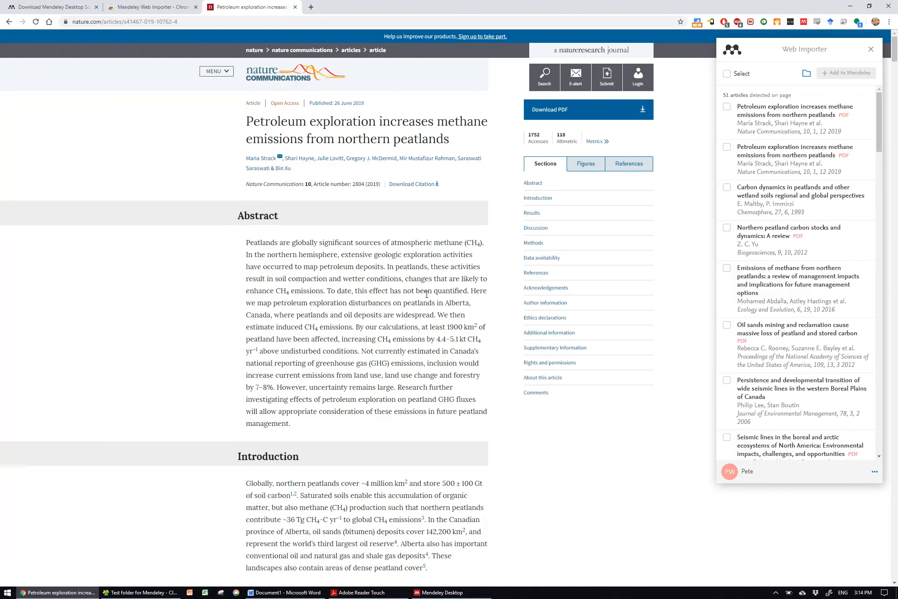
Step: Examine the article page, the references the importer detected, and the details of the first entry
scroll(426, 294, down, 10)
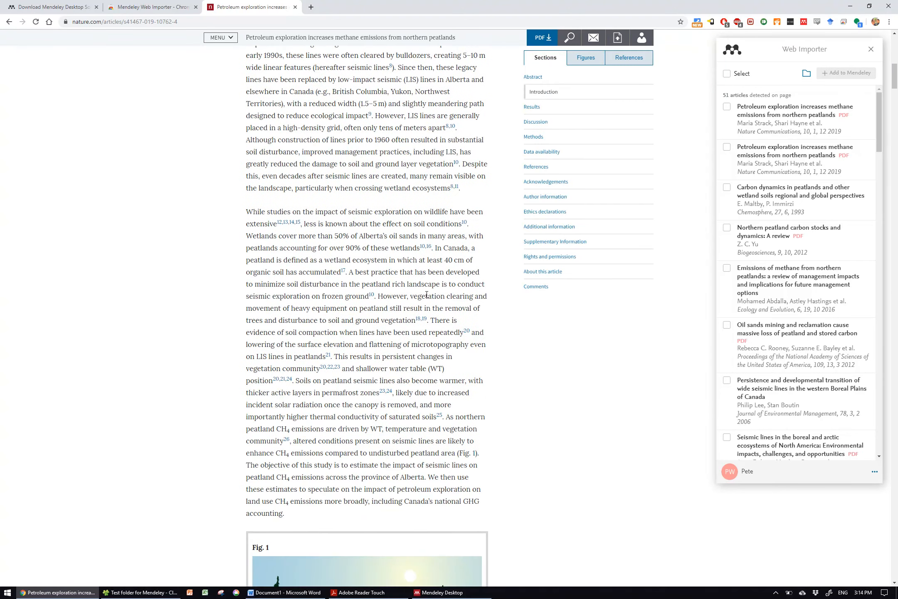
scroll(426, 294, up, 10)
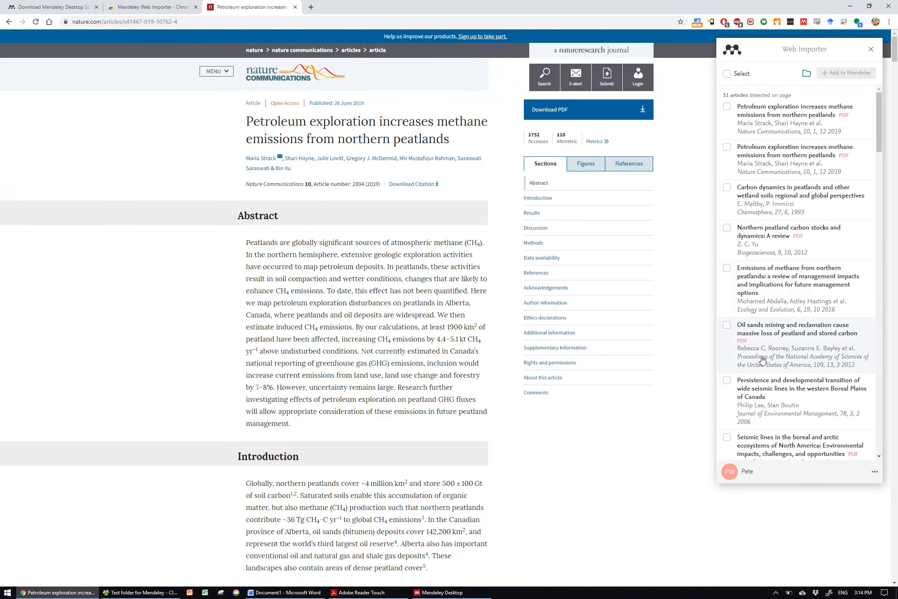
scroll(786, 337, down, 5)
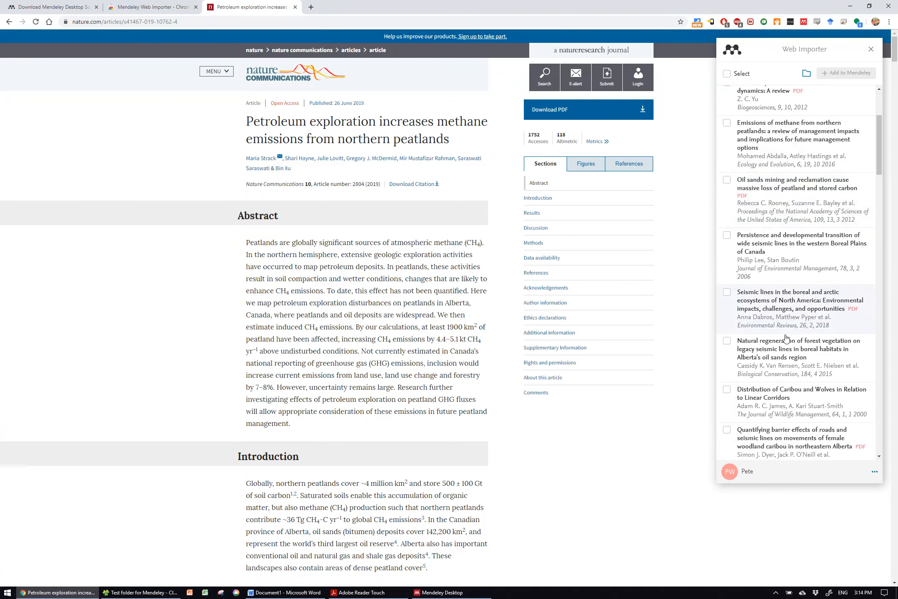
scroll(785, 337, up, 5)
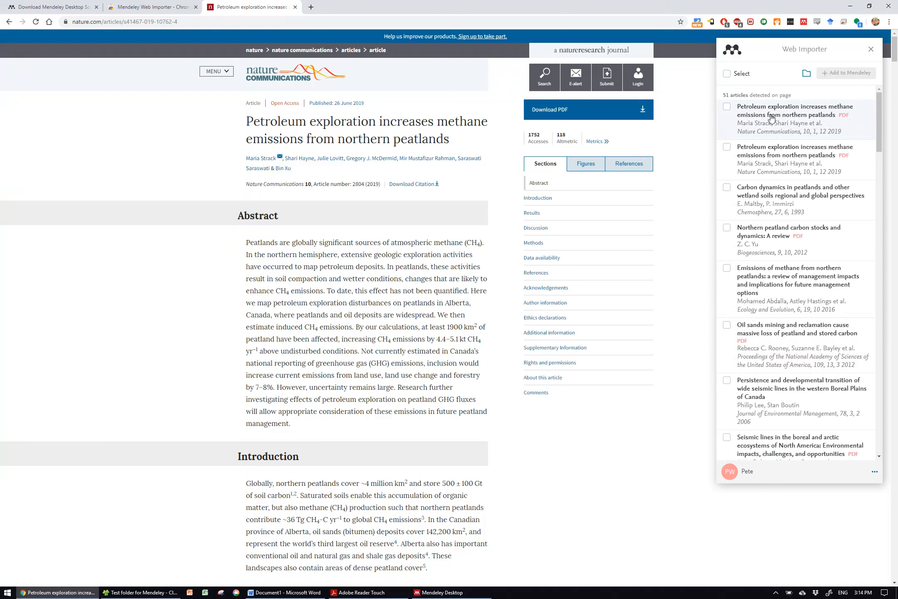
click(772, 116)
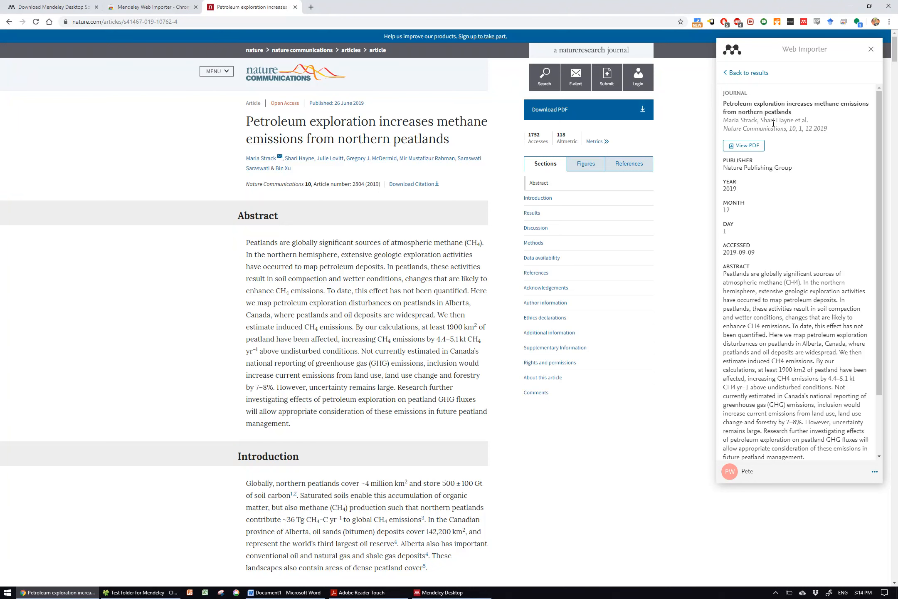
scroll(767, 247, down, 3)
scroll(767, 247, up, 3)
click(738, 73)
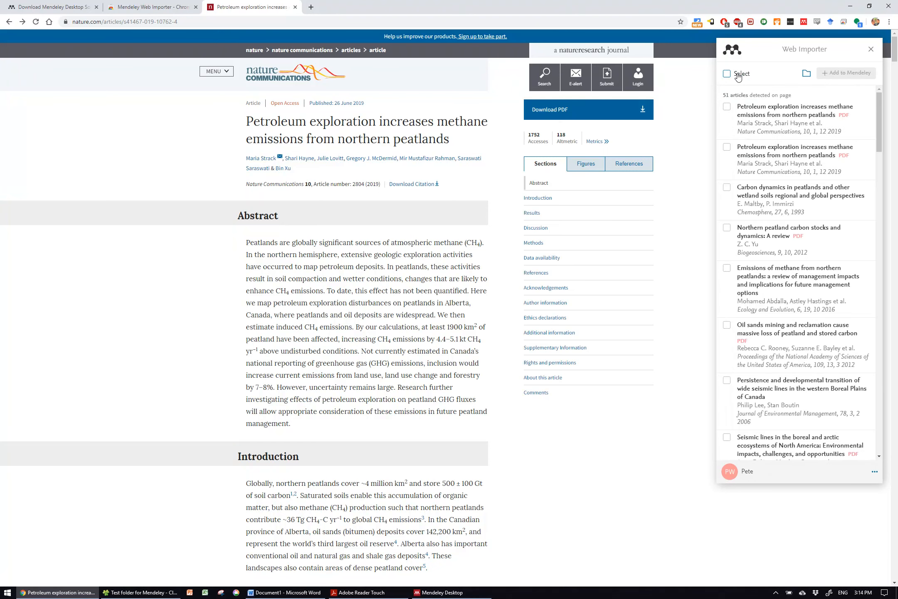
Step: Import the first "Petroleum exploration increases methane emissions from northern peatlands" entry into the "Using Mendeley" collection
click(727, 107)
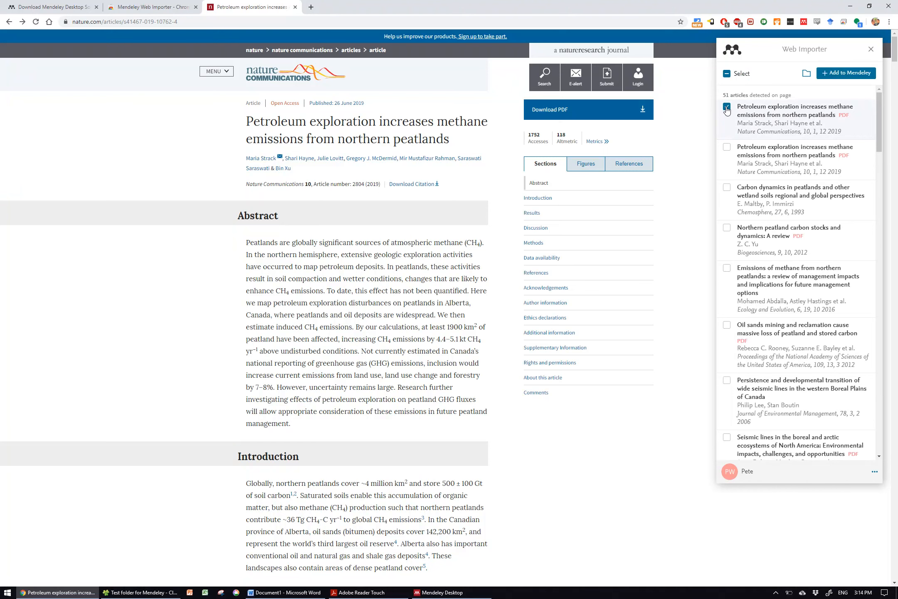
click(807, 74)
scroll(771, 176, down, 1)
click(760, 185)
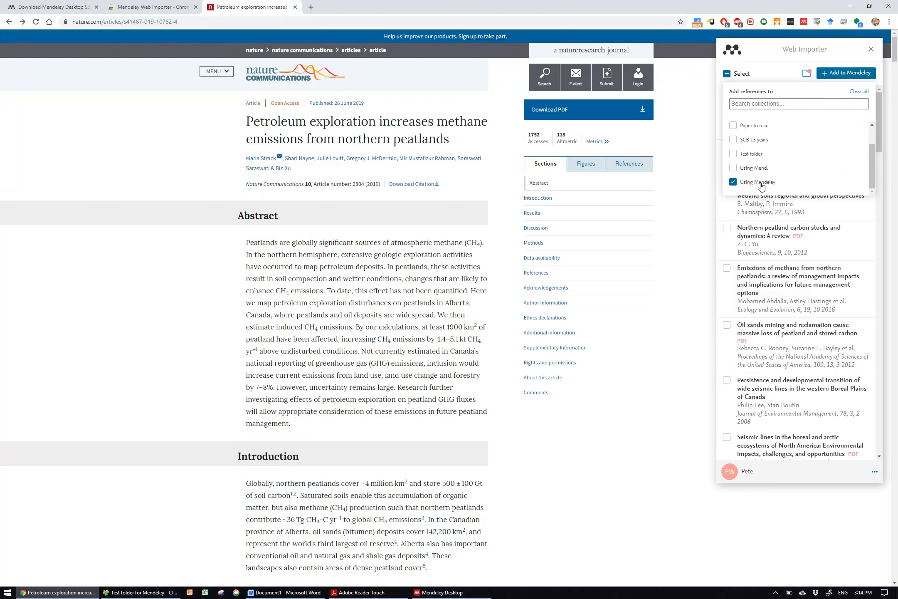
click(845, 75)
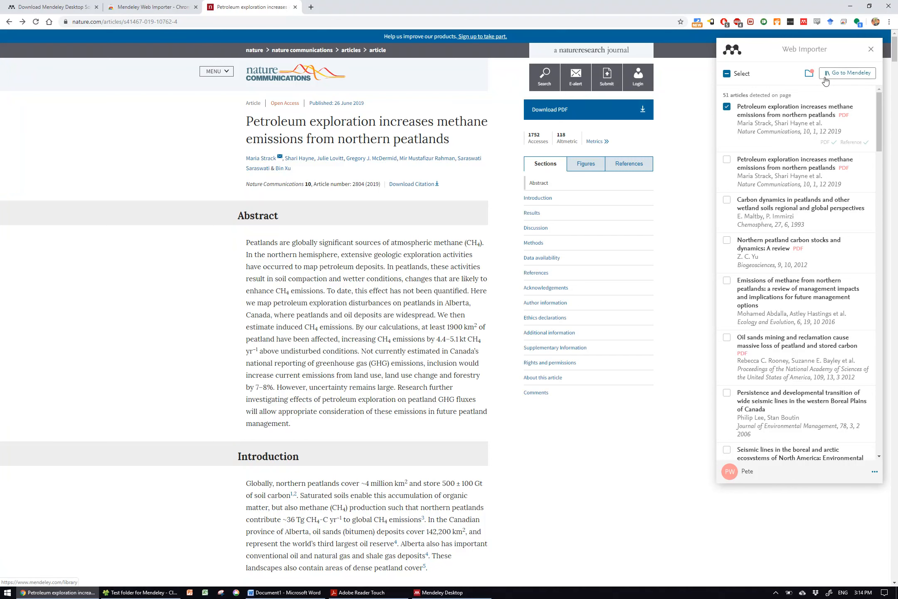
Step: Return to the Google Scholar results, run the Web Importer on them, inspect the first article's details, and close the importer
click(9, 21)
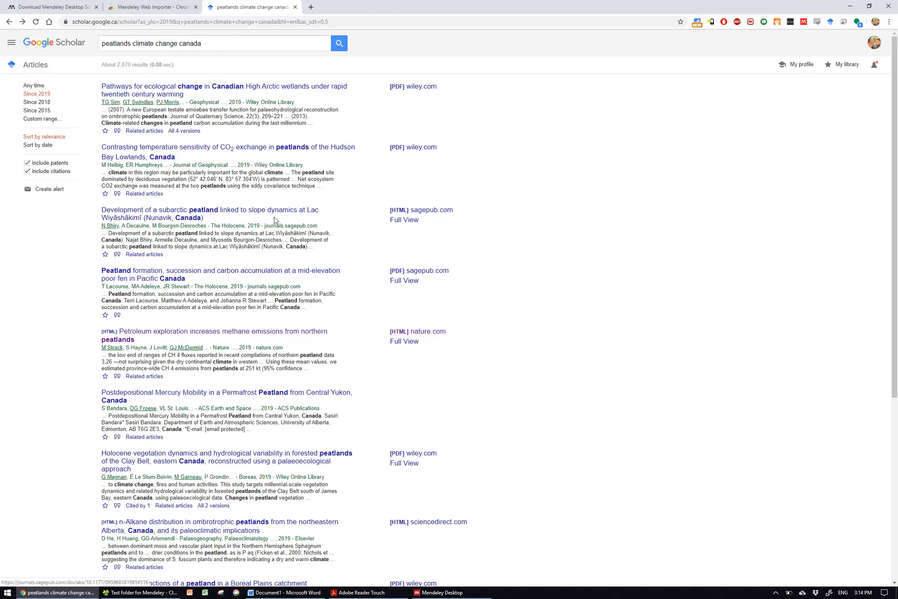
click(803, 21)
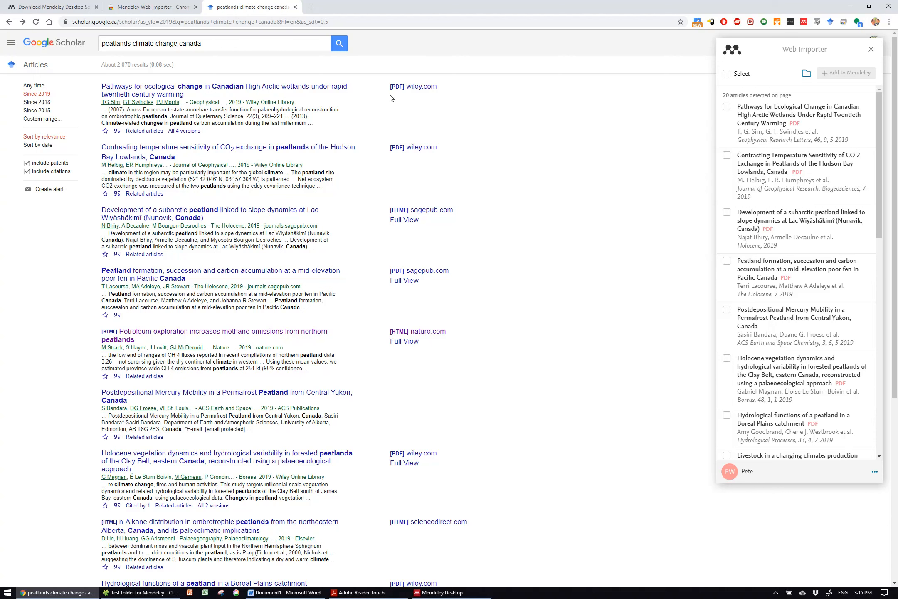
click(767, 123)
scroll(794, 239, down, 2)
scroll(794, 239, up, 2)
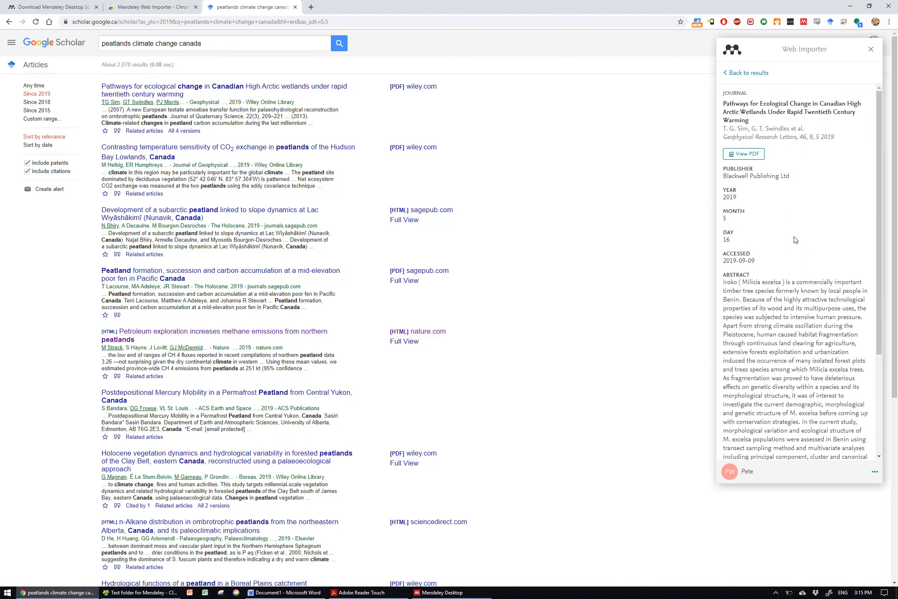
click(870, 49)
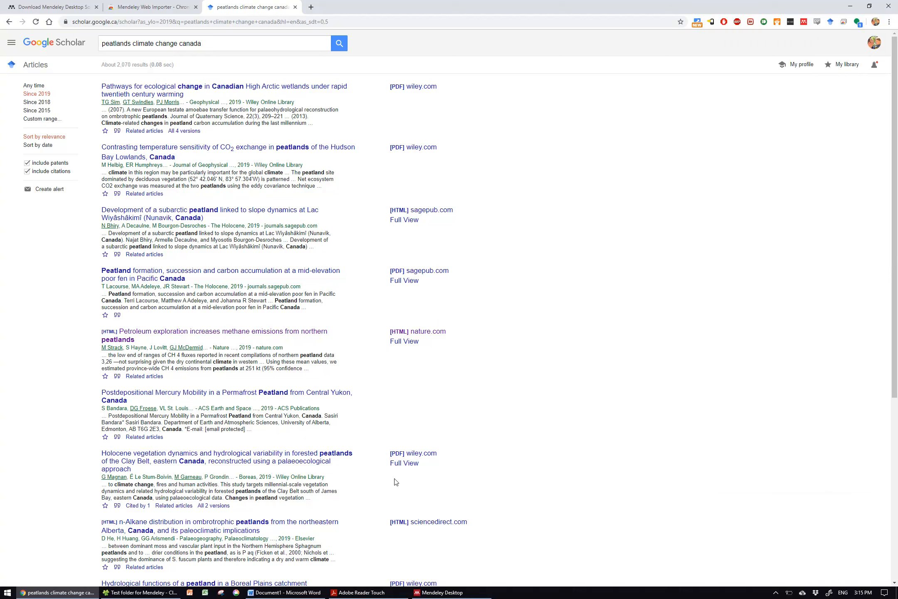
Step: Switch to Mendeley Desktop, sync the library, and open the imported petroleum exploration paper
click(440, 592)
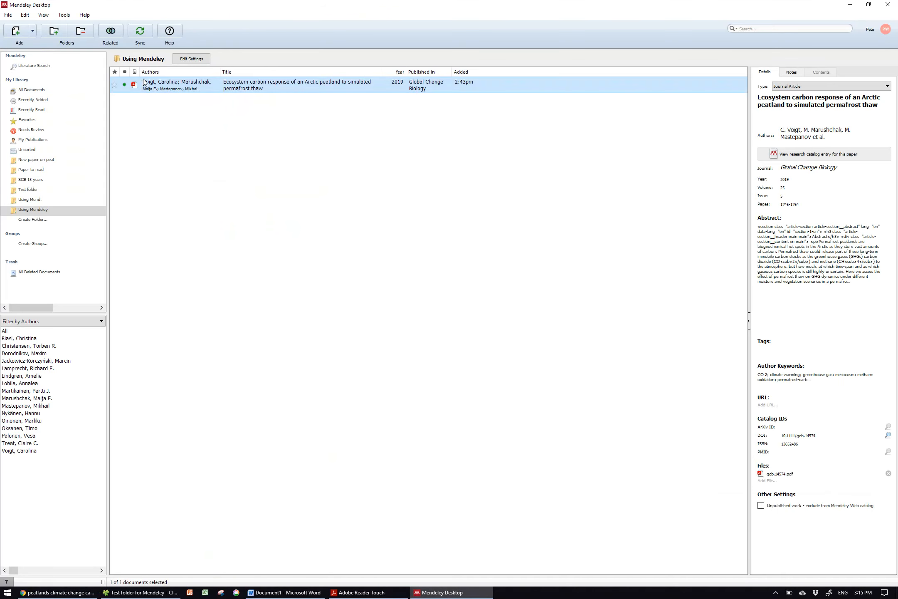
click(141, 37)
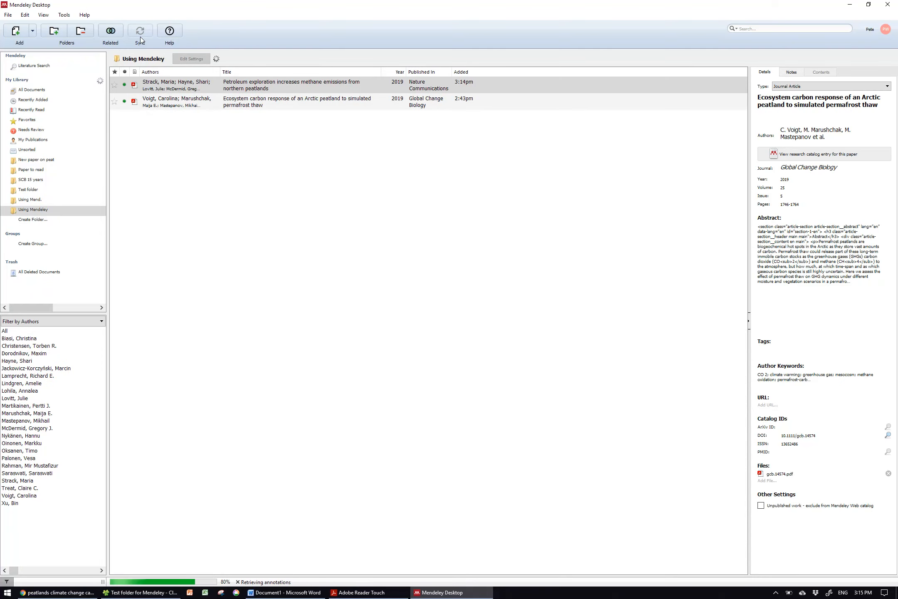
double_click(159, 90)
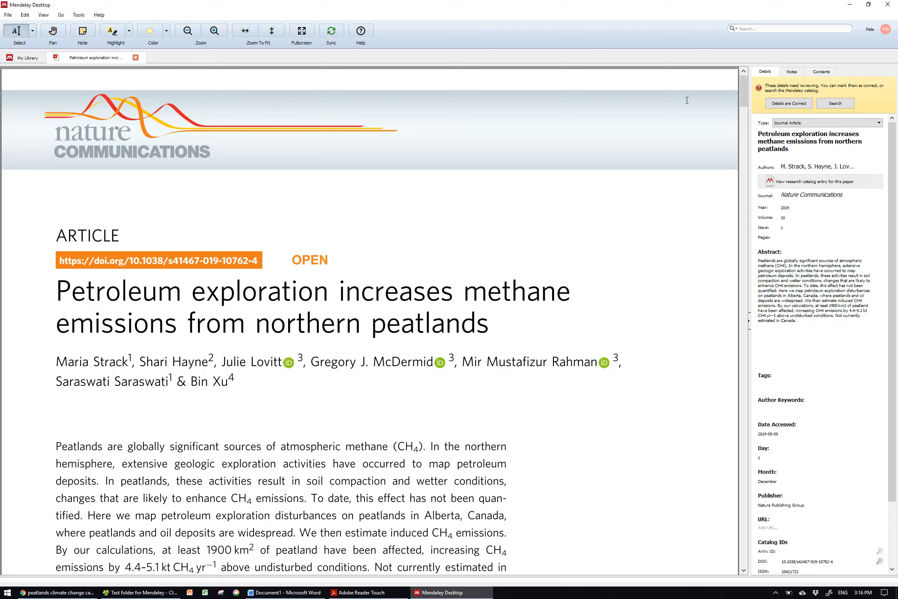
Step: Check the year, volume and issue details of the imported paper
click(801, 208)
click(802, 219)
click(806, 227)
click(595, 218)
Step: Switch to the Word document and select the parenthesised citation placeholder after "Manitoba's surface area"
click(281, 594)
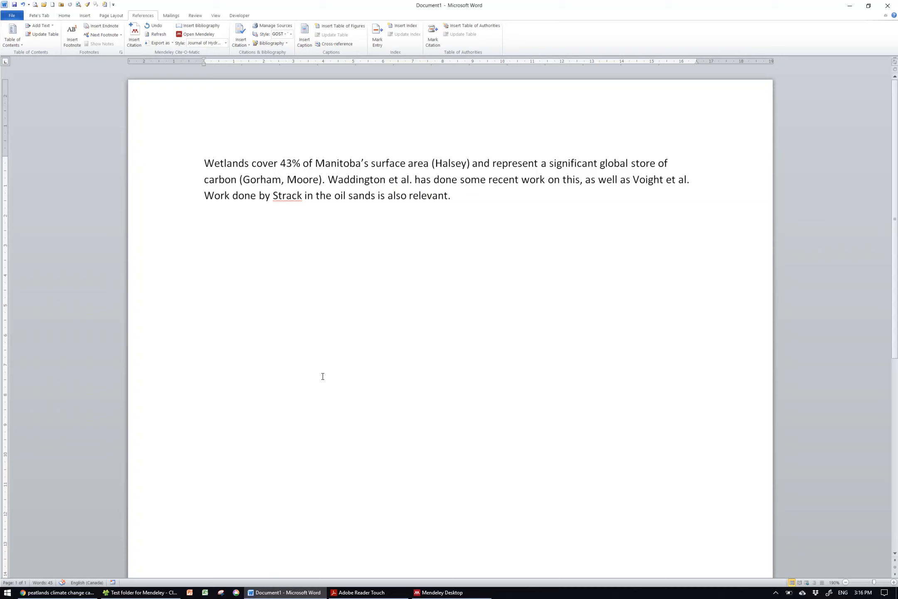
drag(432, 163, 470, 165)
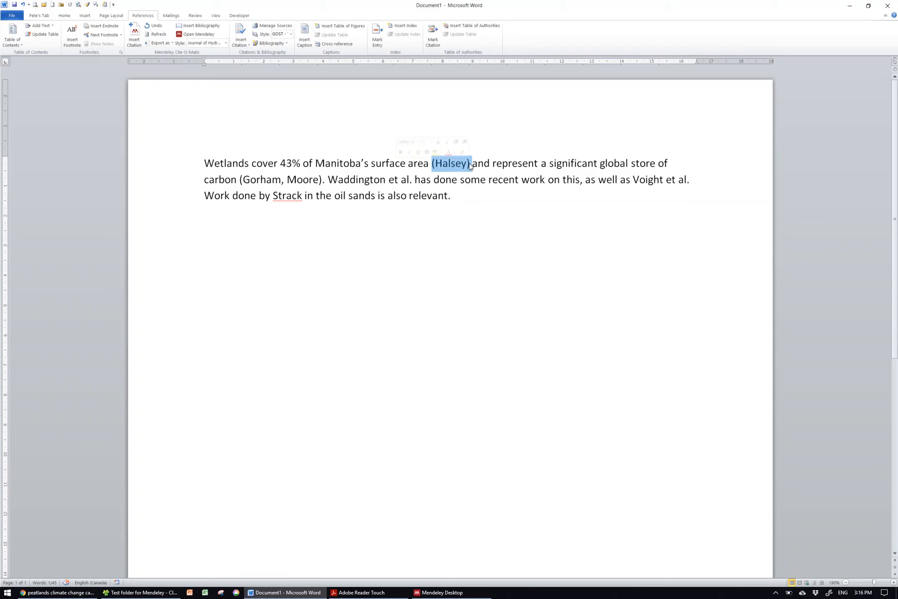